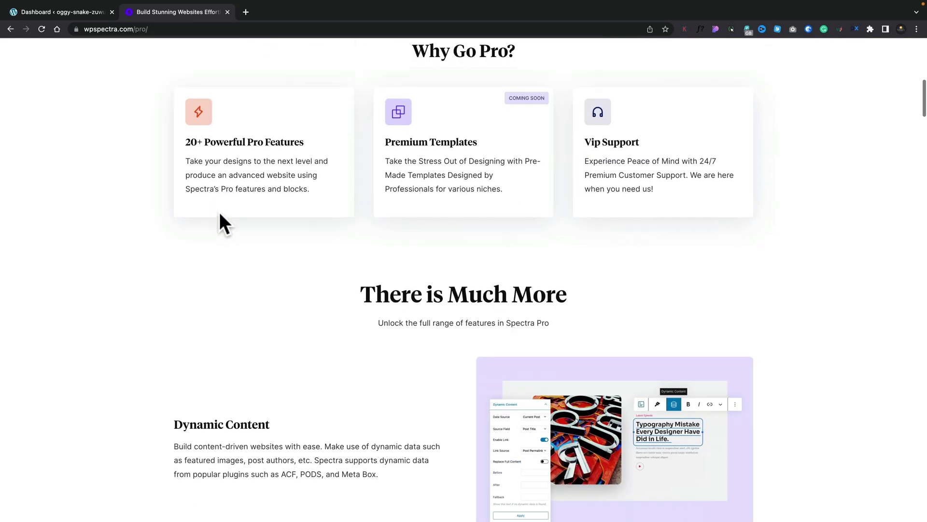
pyautogui.scroll(-5, 220, 214)
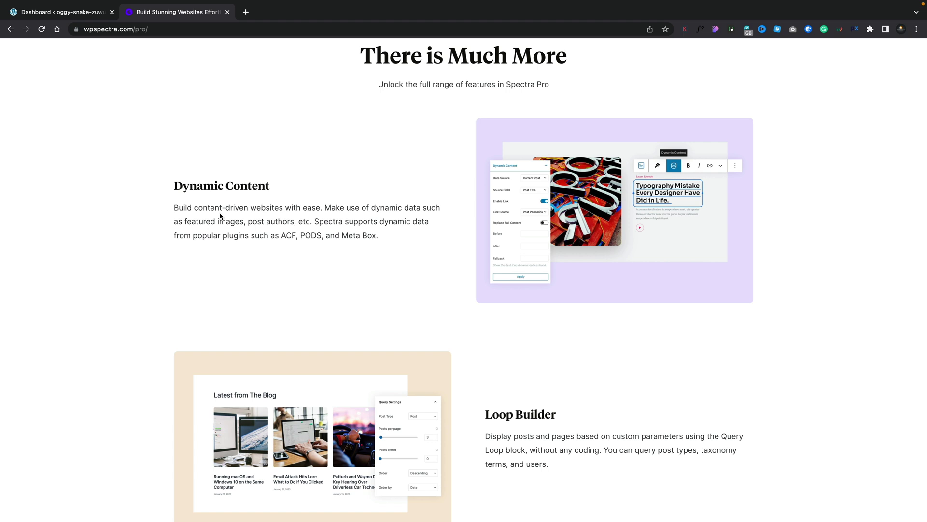
# Step: Browse the Spectra Pro features page on wpspectra.com, then return to the WordPress Dashboard
pyautogui.scroll(-5, 220, 215)
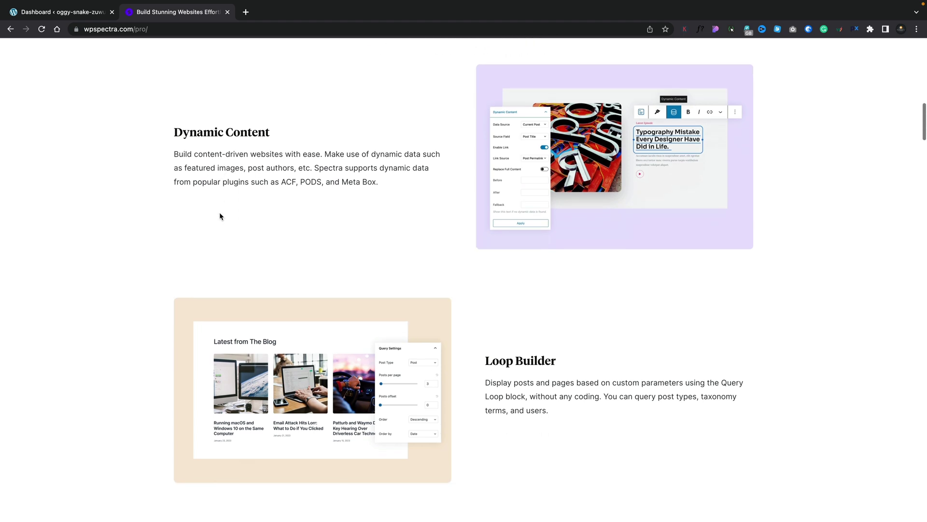
pyautogui.scroll(-7, 220, 215)
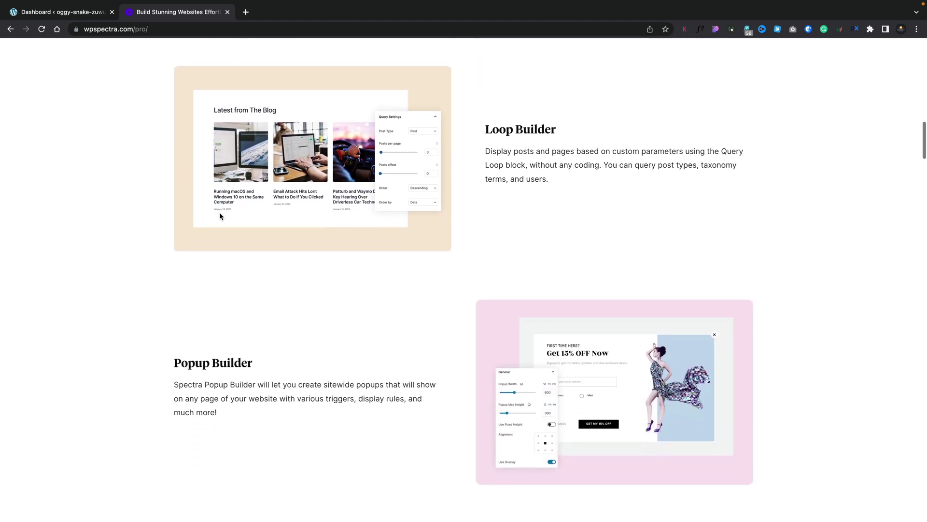
pyautogui.scroll(-6, 220, 216)
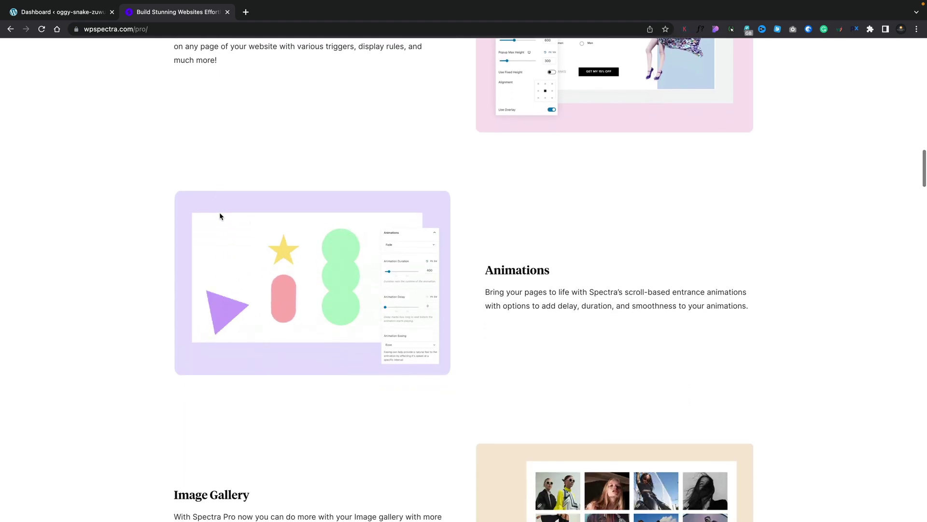
pyautogui.scroll(-7, 219, 216)
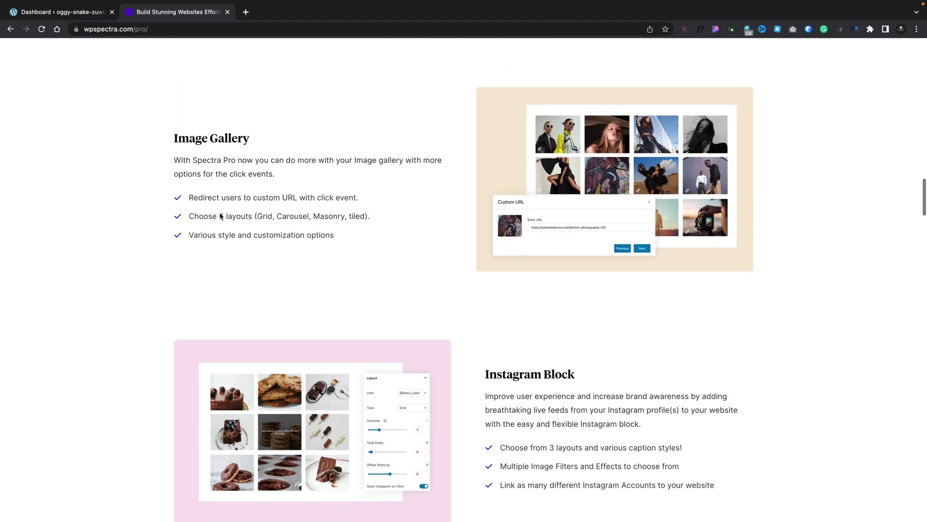
pyautogui.scroll(-7, 220, 216)
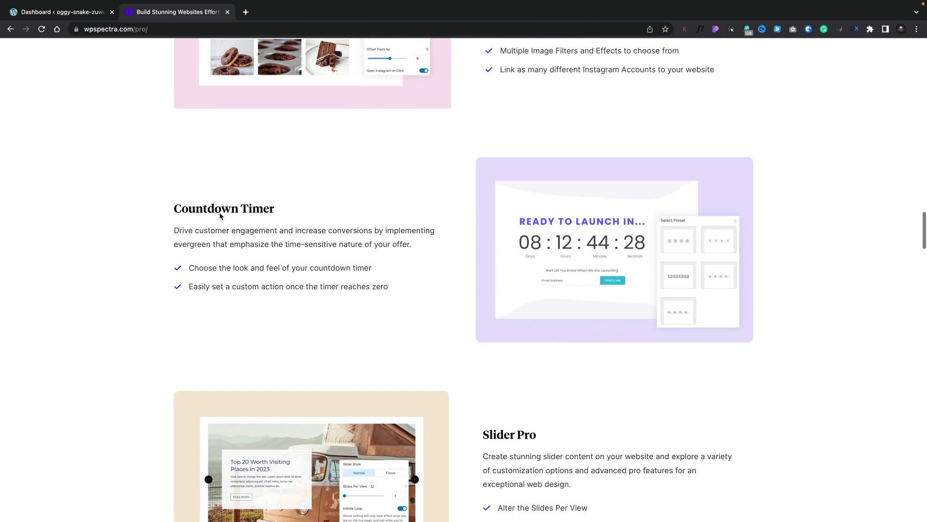
pyautogui.scroll(-8, 220, 216)
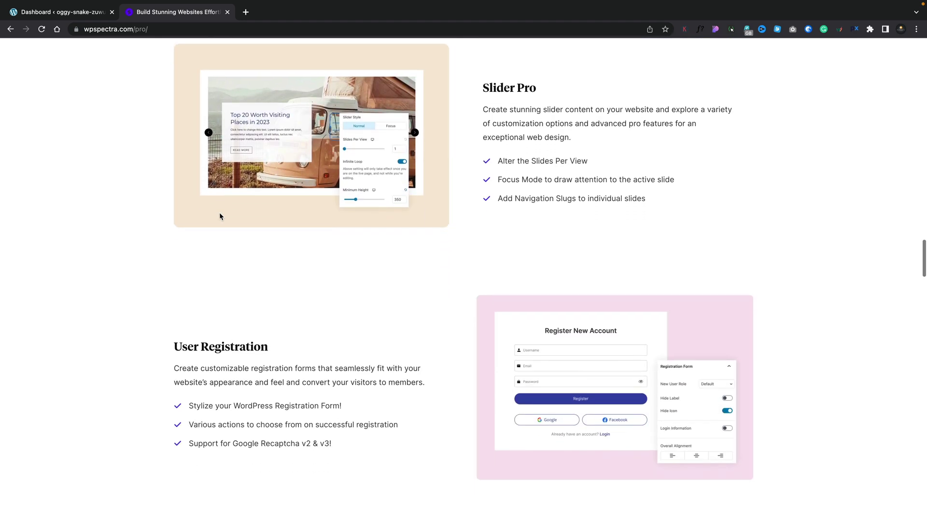
pyautogui.scroll(-5, 220, 216)
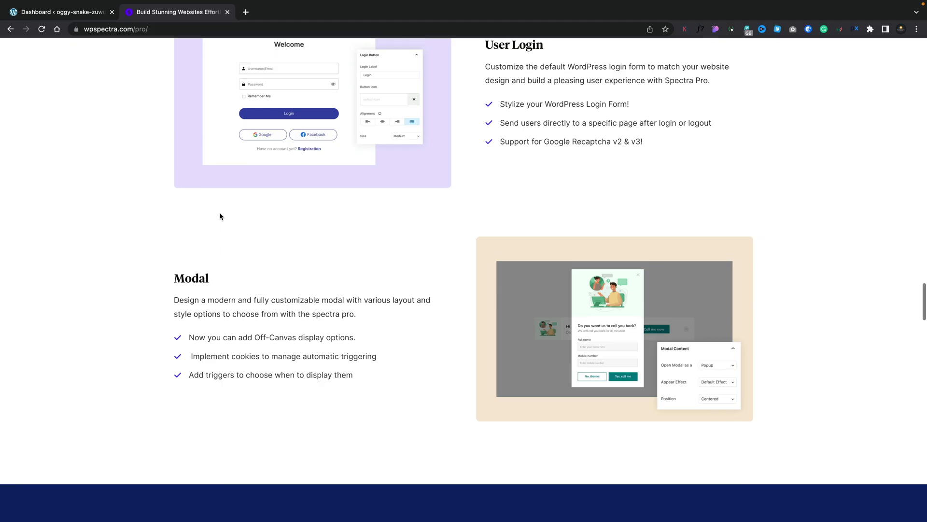
pyautogui.scroll(12, 220, 215)
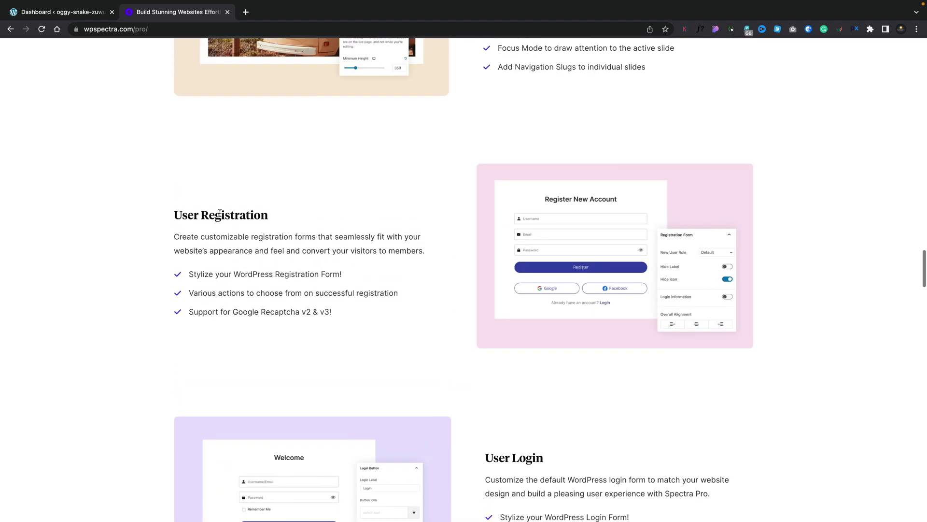
pyautogui.scroll(5, 220, 216)
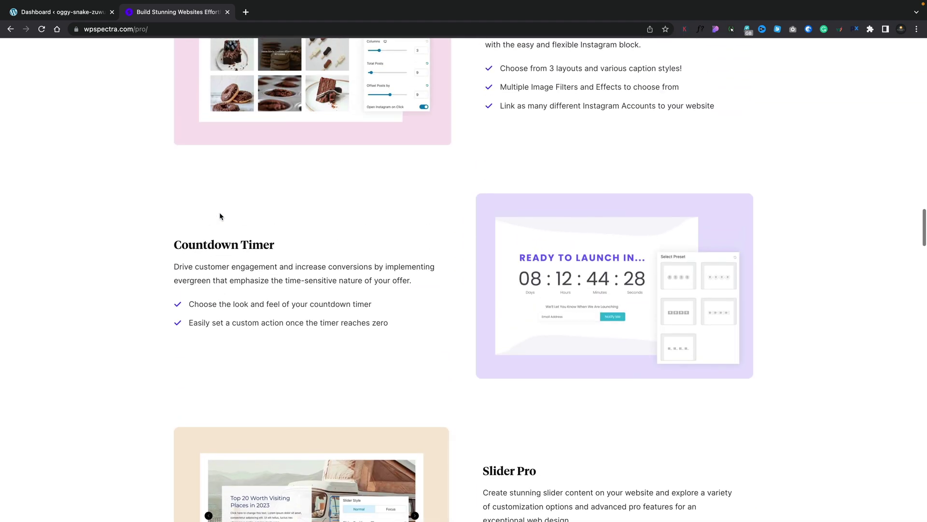
pyautogui.scroll(5, 220, 216)
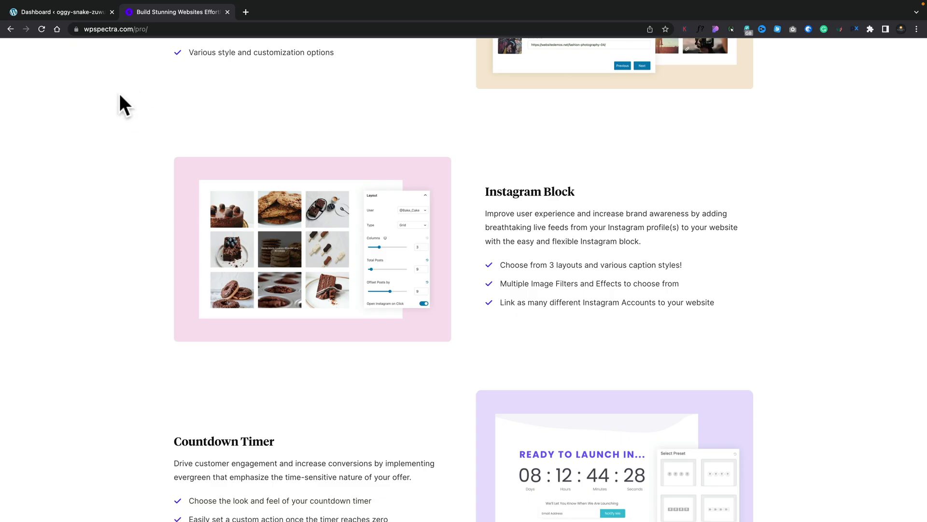
pyautogui.click(68, 10)
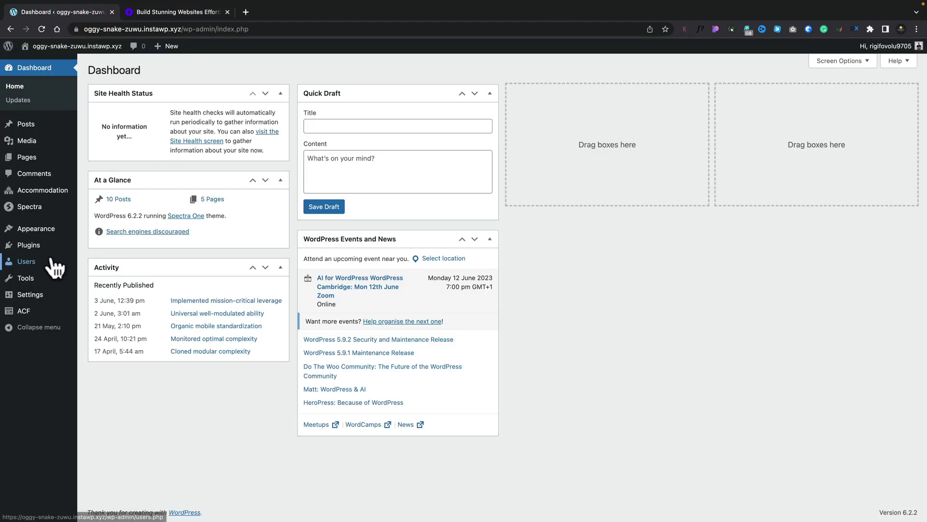
# Step: Open the Spectra plugin's welcome dashboard from the WordPress admin sidebar
pyautogui.moveTo(40, 208)
pyautogui.click(102, 211)
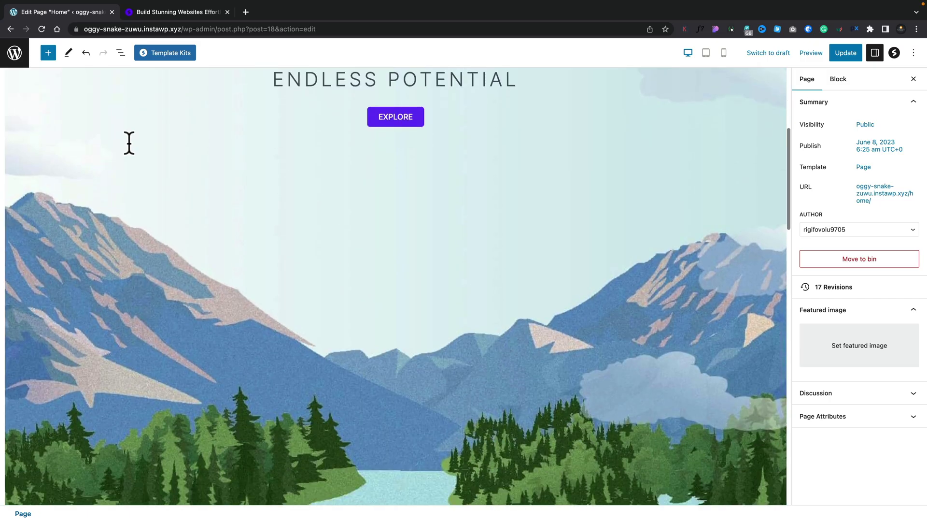
pyautogui.scroll(-2, 128, 142)
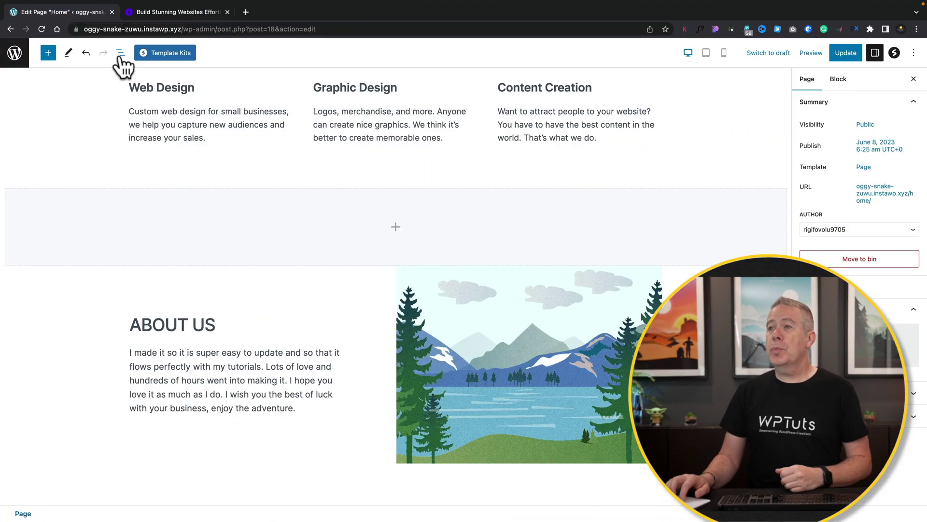
# Step: Insert a Loop Builder block using Portrait Layout 1 into the empty third Container
pyautogui.click(121, 53)
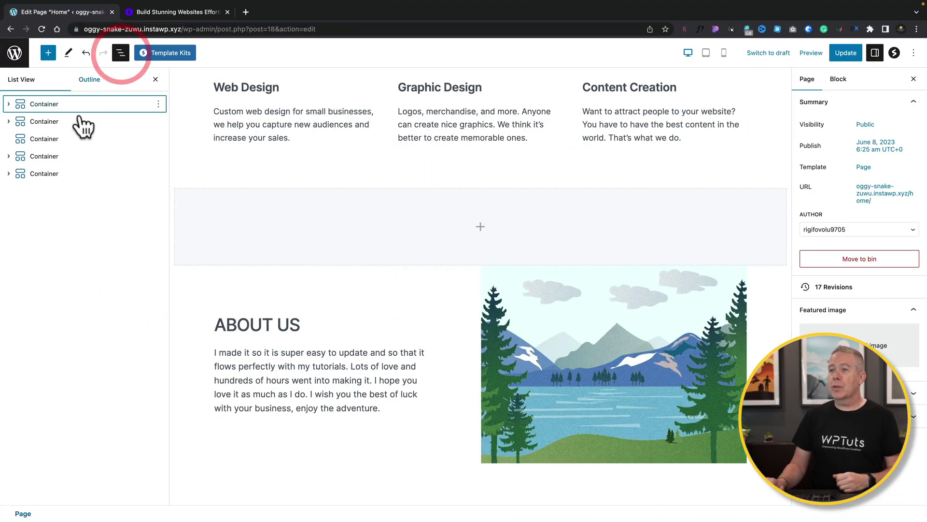
pyautogui.click(38, 137)
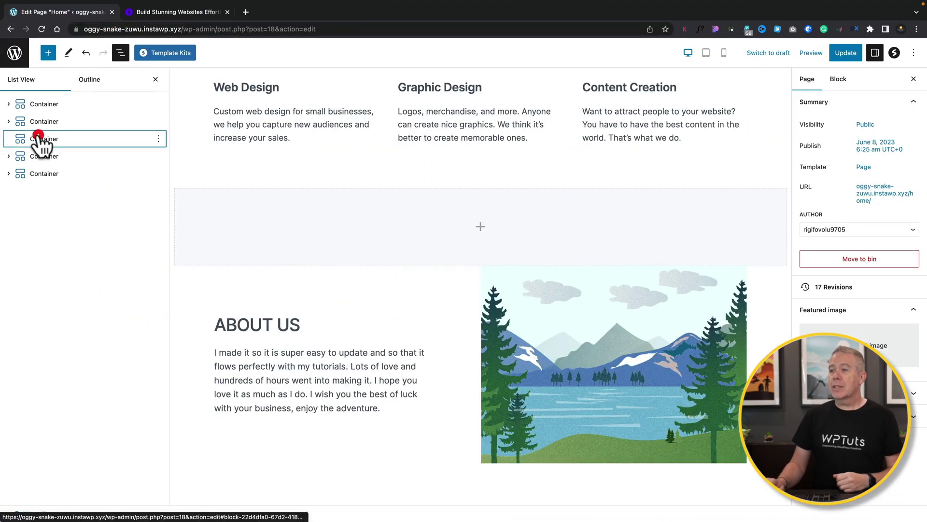
pyautogui.click(479, 226)
pyautogui.click(463, 265)
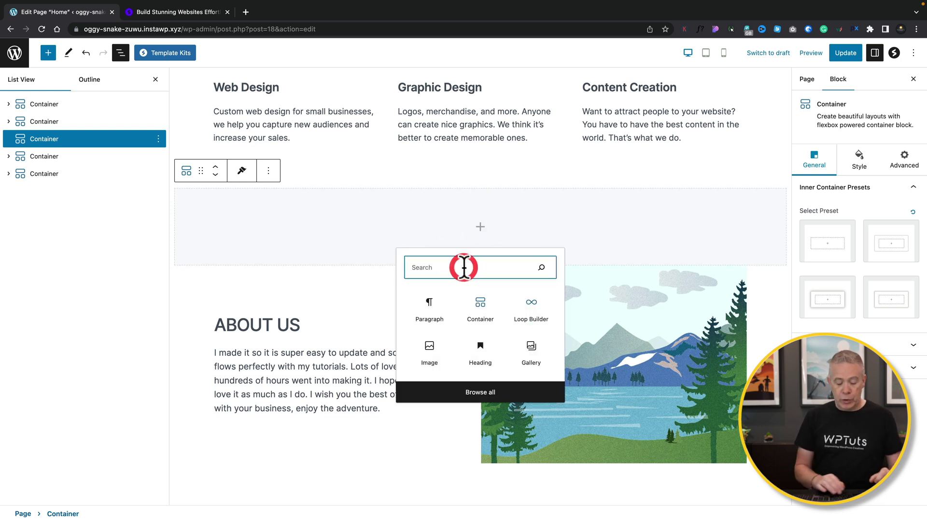
pyautogui.write('loop')
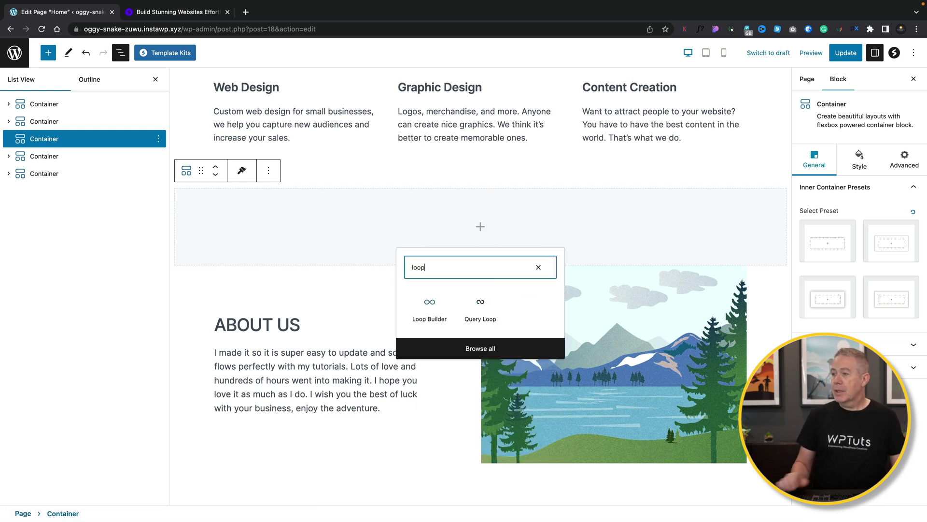
pyautogui.click(430, 316)
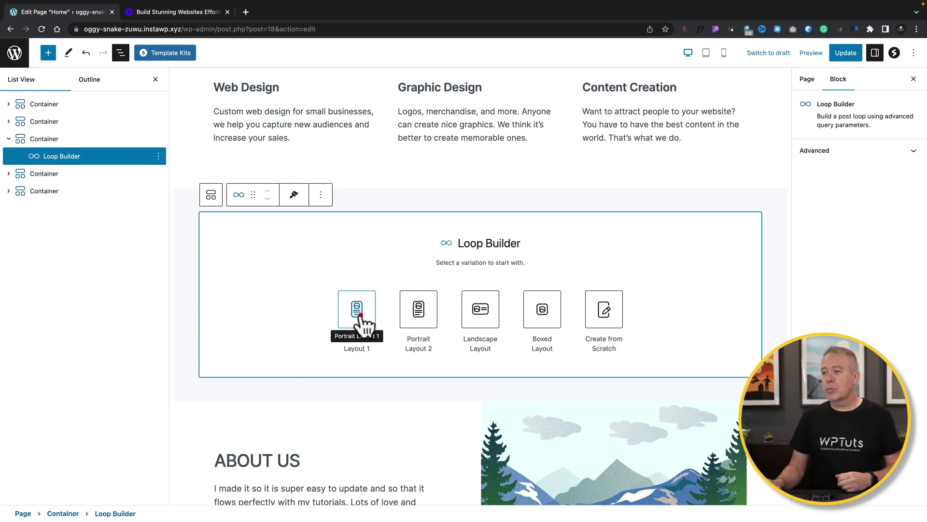
pyautogui.click(358, 312)
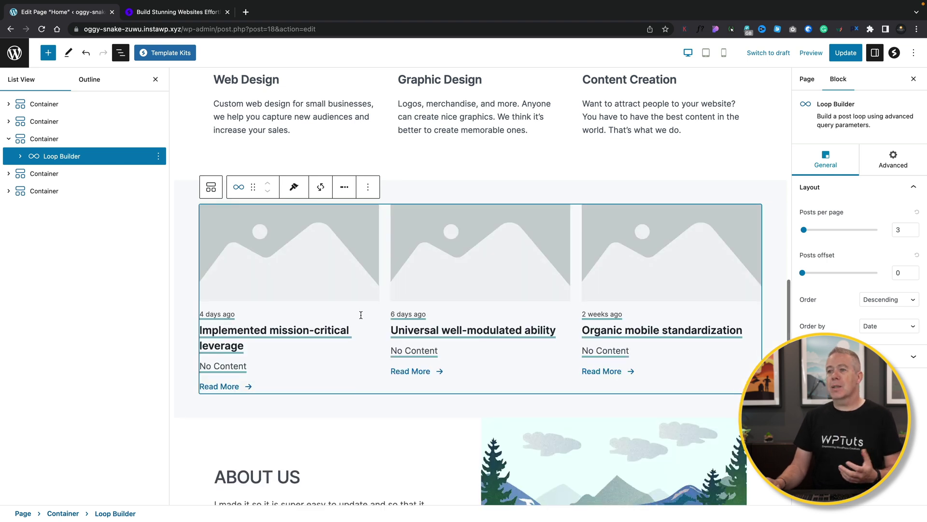
# Step: Expand Loop Builder > Wrapper > Container in List View, then select the Loop Builder block
pyautogui.scroll(-1, 328, 290)
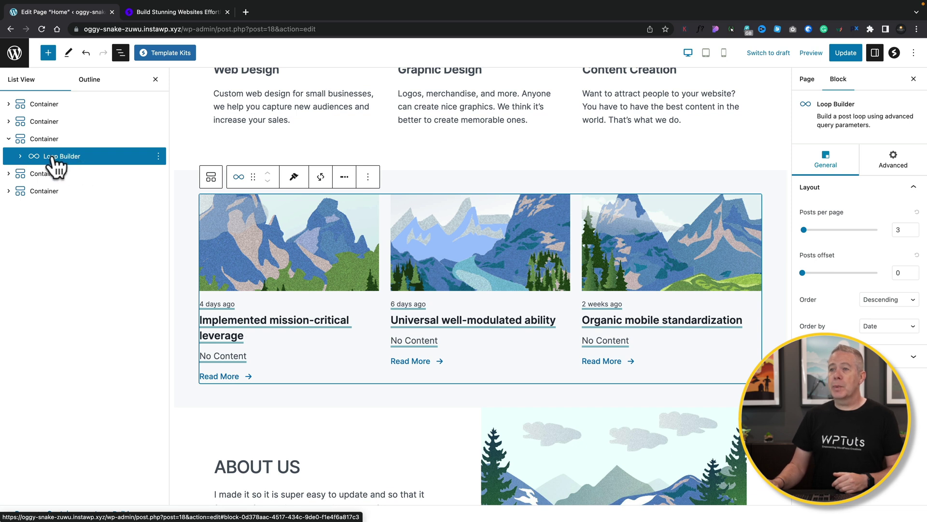
pyautogui.click(20, 156)
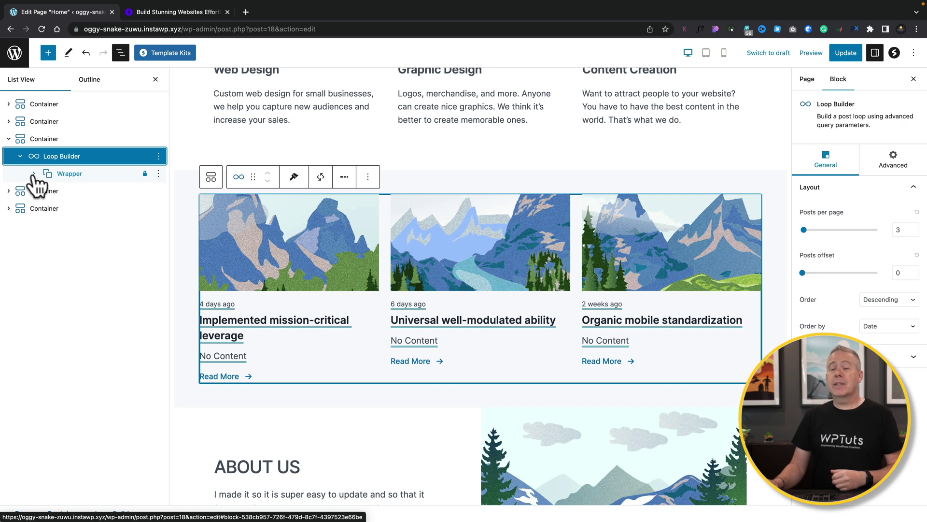
pyautogui.click(32, 174)
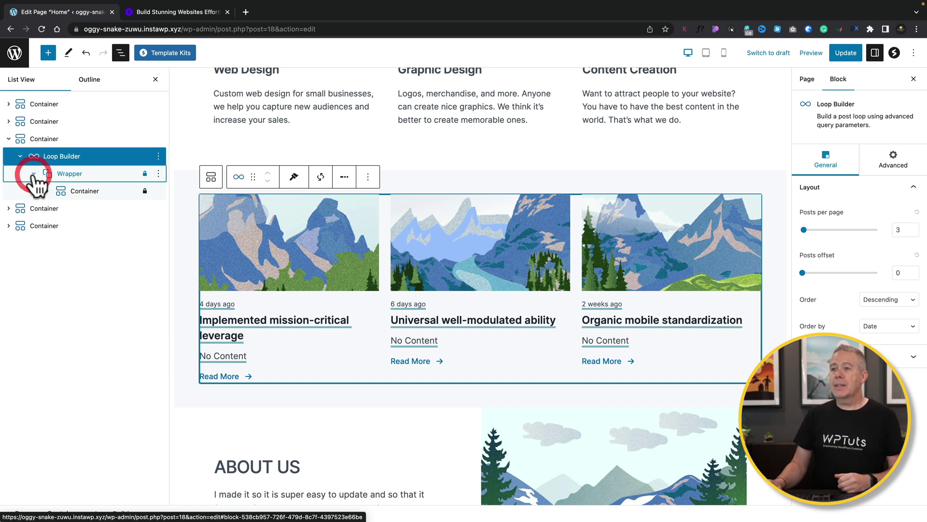
pyautogui.click(48, 191)
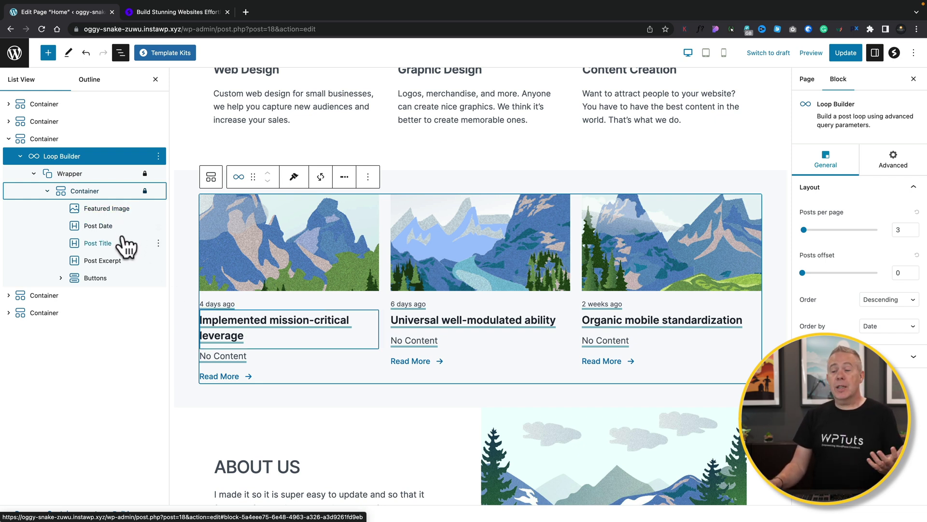
pyautogui.click(62, 160)
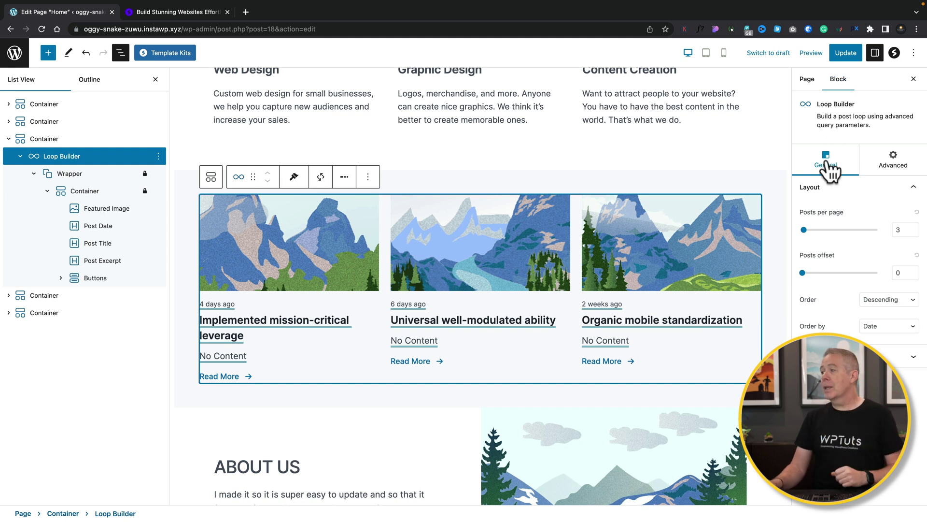
# Step: Try 6 and then 2 posts per page, settling on 3 posts per page
pyautogui.doubleClick(895, 229)
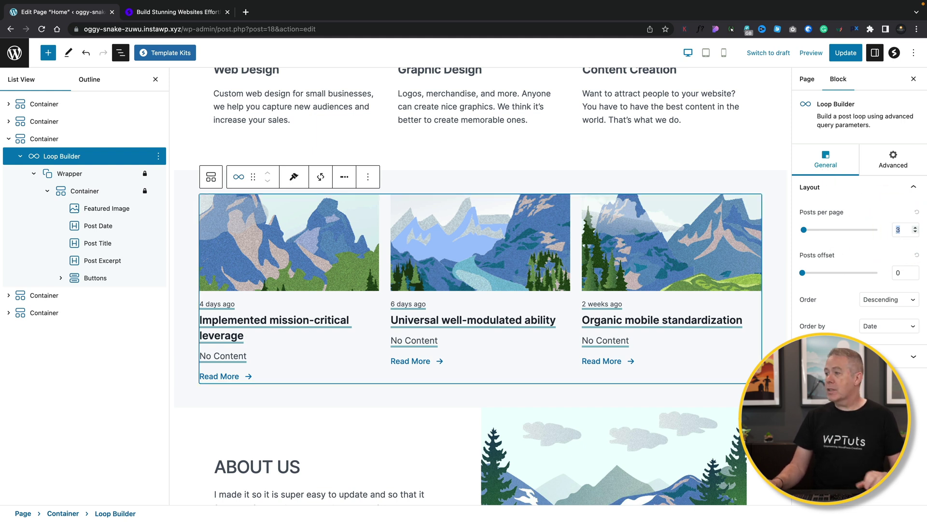
pyautogui.write('6')
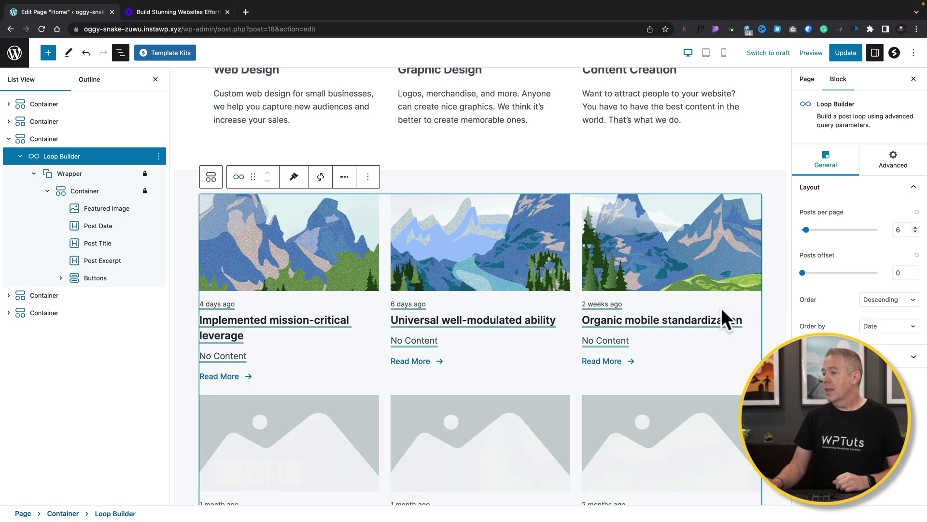
pyautogui.scroll(-3, 671, 352)
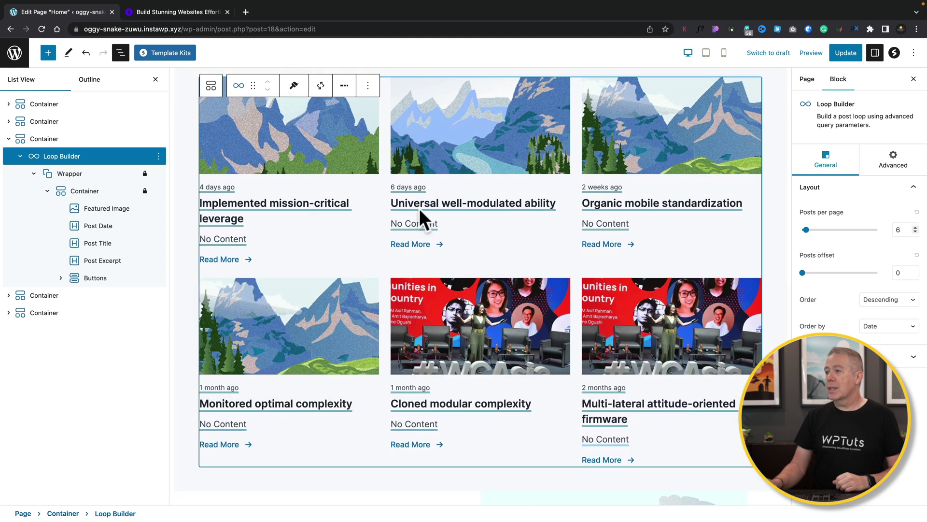
pyautogui.doubleClick(897, 229)
pyautogui.write('2')
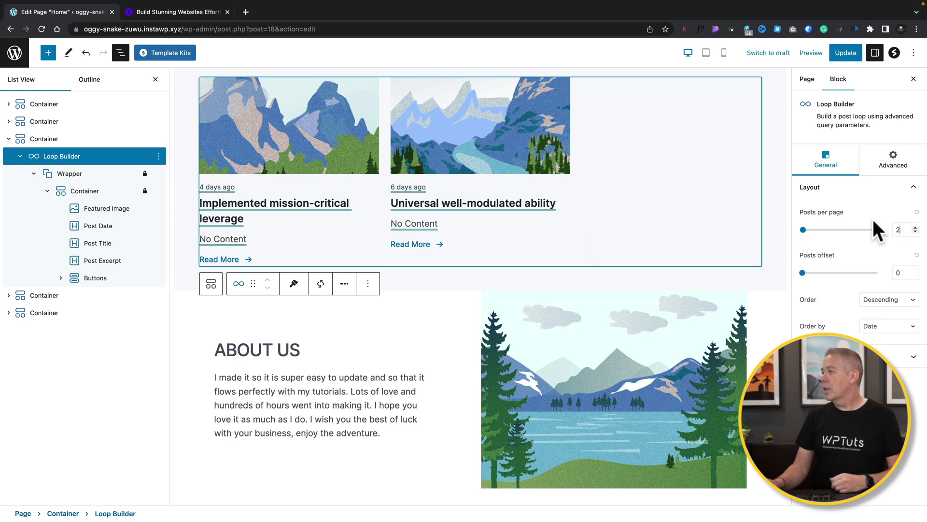
pyautogui.click(916, 227)
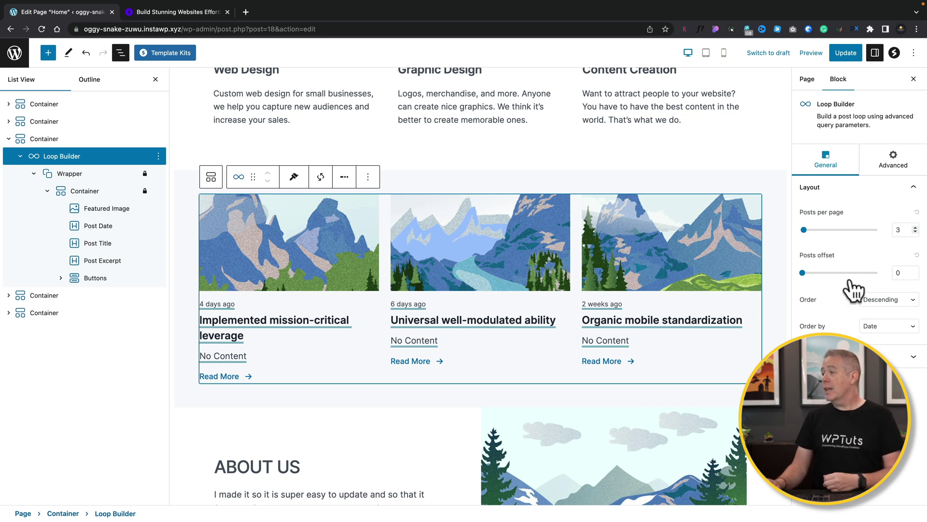
# Step: Raise the posts offset to 1, then set it back to 0
pyautogui.click(915, 270)
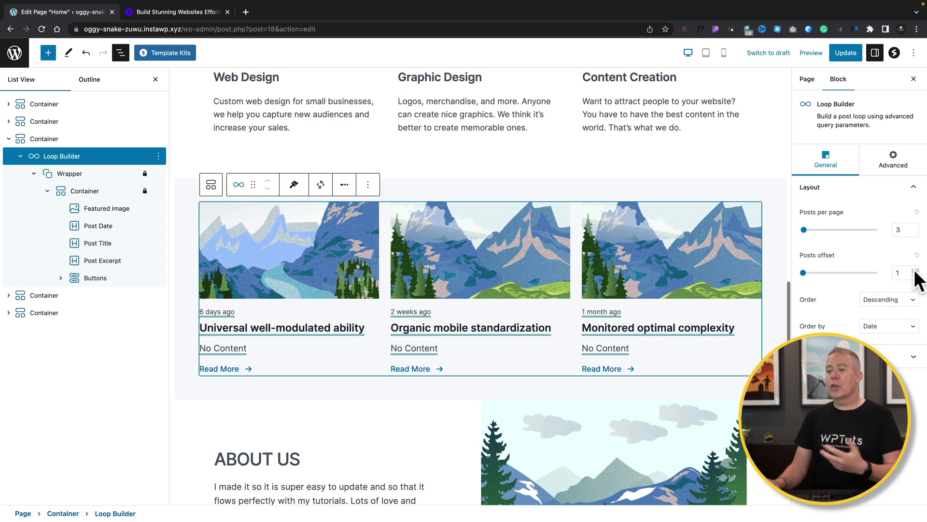
pyautogui.click(916, 275)
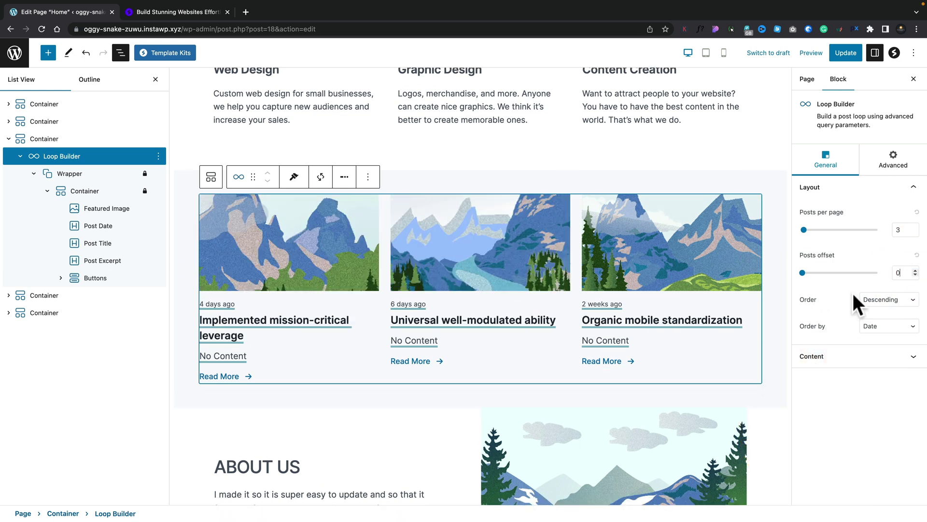
pyautogui.click(839, 356)
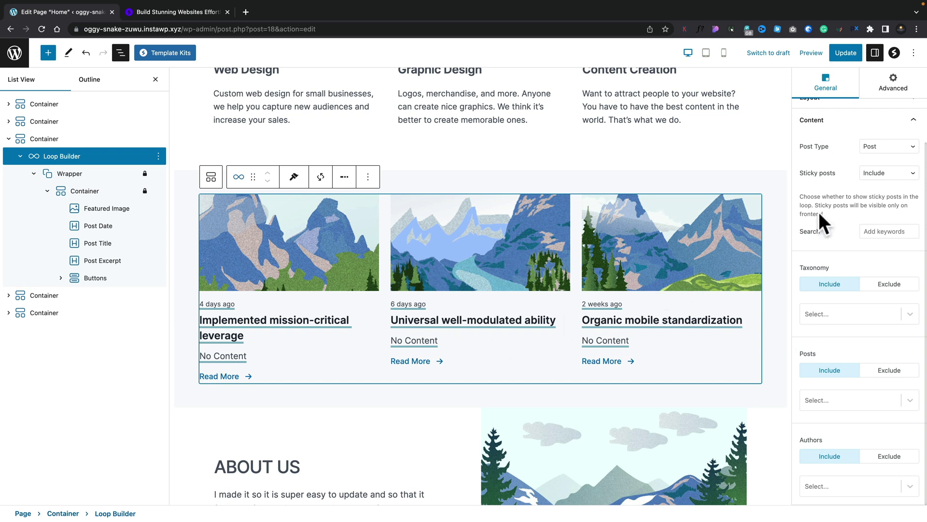
# Step: Set the loop's Post Type to Accommodation, listing Vancouver Drive, Rockies View and Vineyard Dreams
pyautogui.click(891, 153)
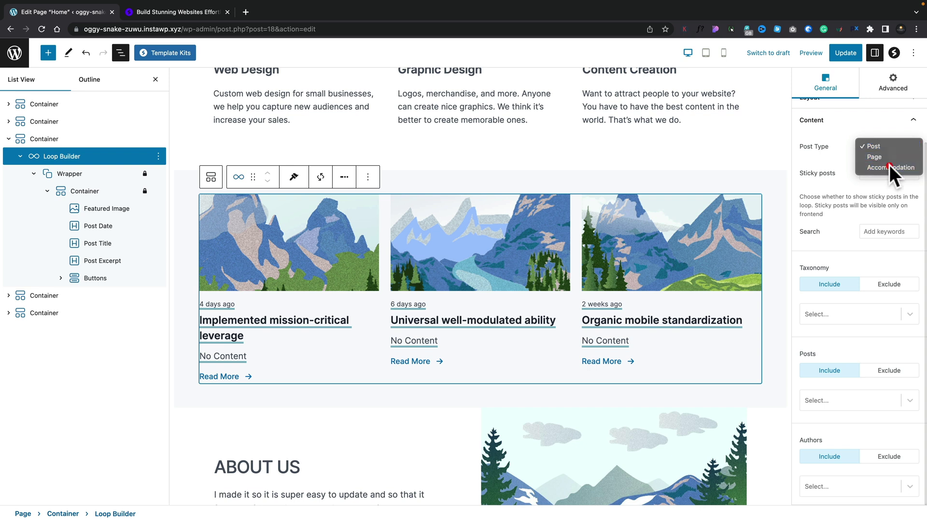
pyautogui.click(890, 167)
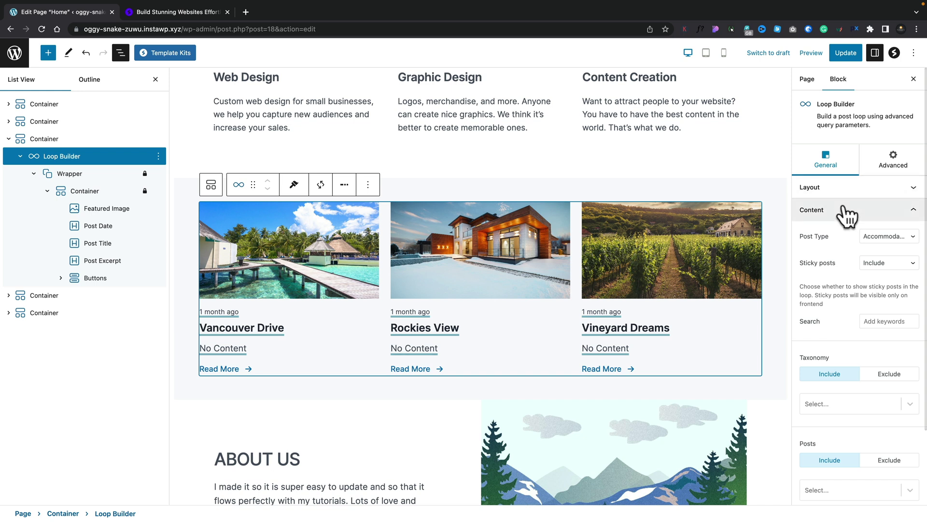
pyautogui.scroll(-2, 840, 247)
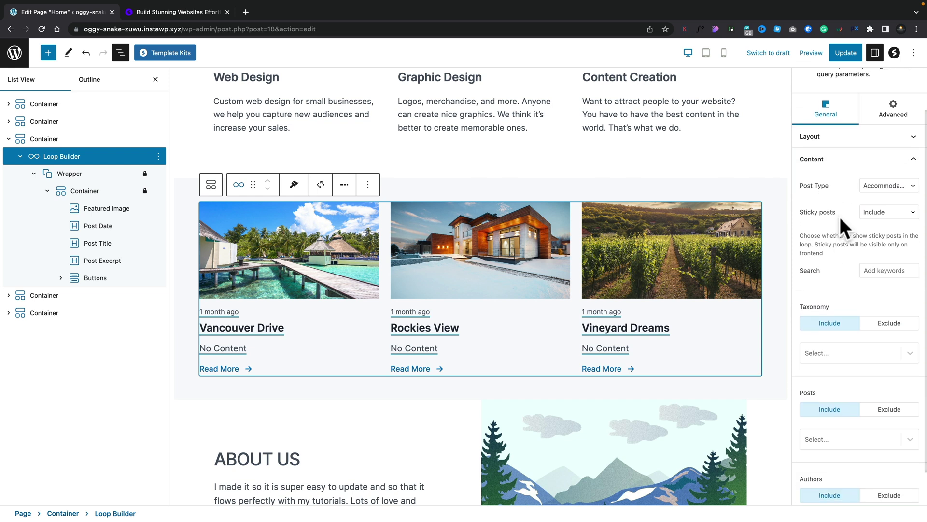
pyautogui.scroll(-1, 845, 284)
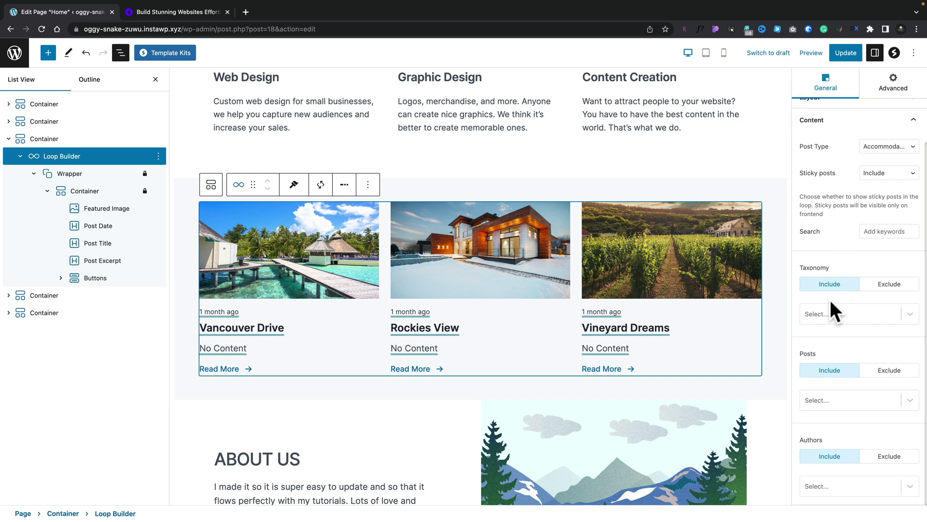
pyautogui.click(865, 320)
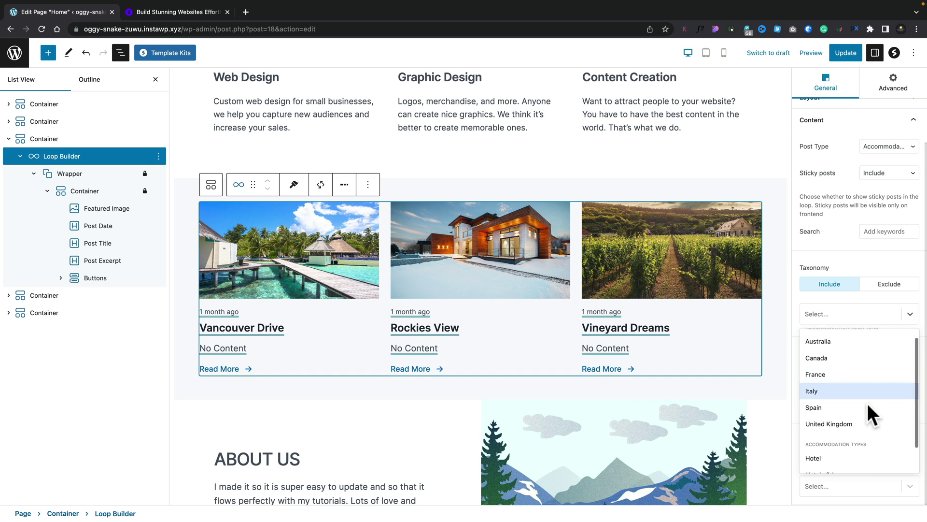
# Step: Filter the loop by the Hotel and Hotels & Inns terms, then clear that taxonomy filter
pyautogui.scroll(-2, 867, 404)
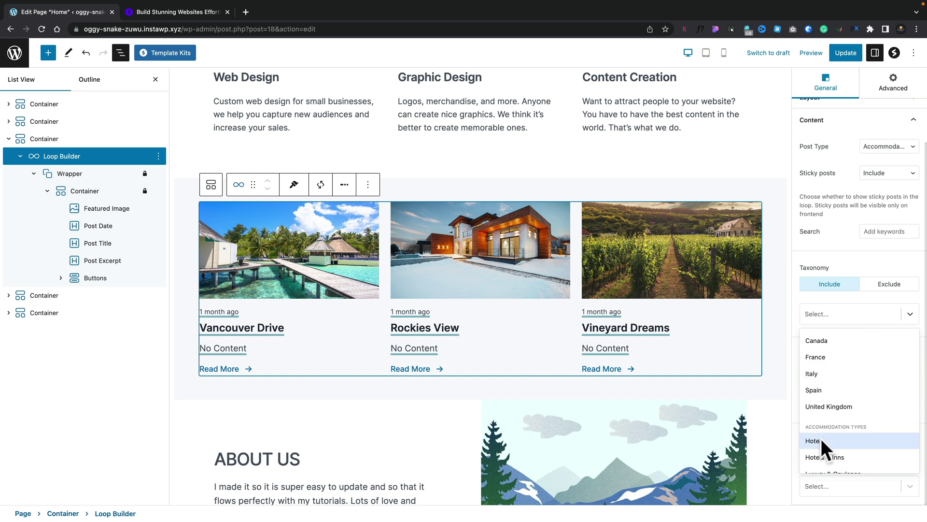
pyautogui.scroll(-1, 840, 434)
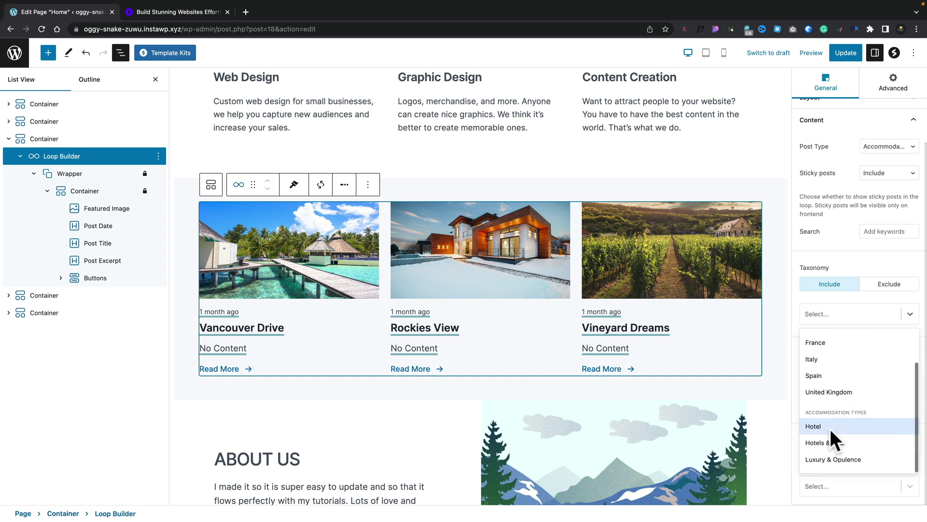
pyautogui.click(829, 429)
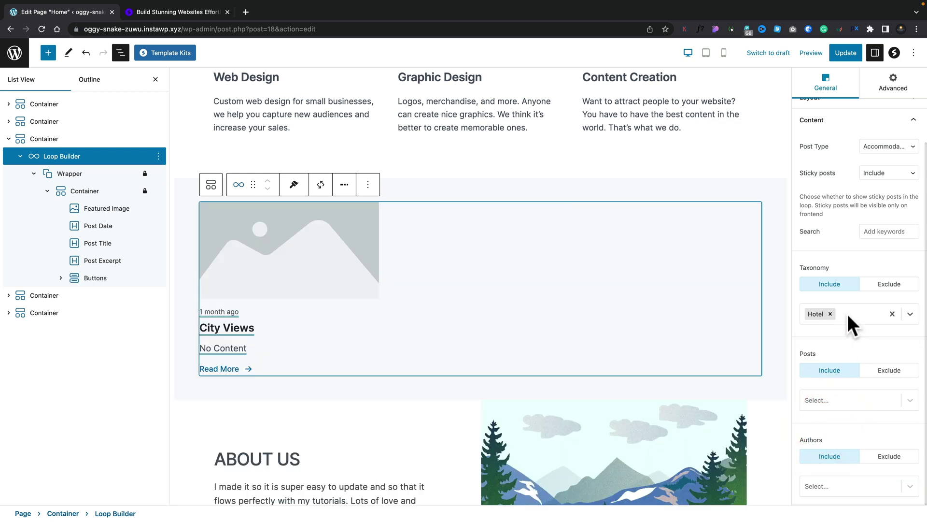
pyautogui.click(847, 314)
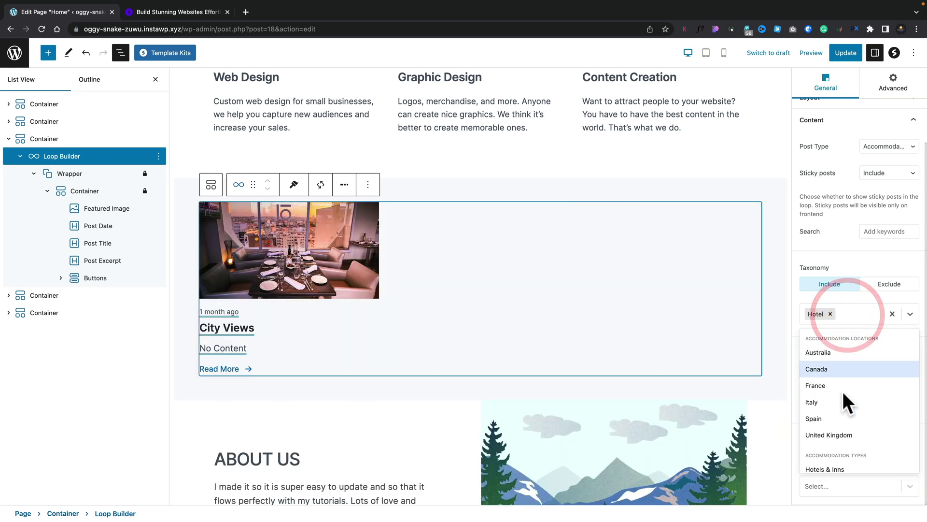
pyautogui.scroll(-1, 842, 398)
pyautogui.click(830, 443)
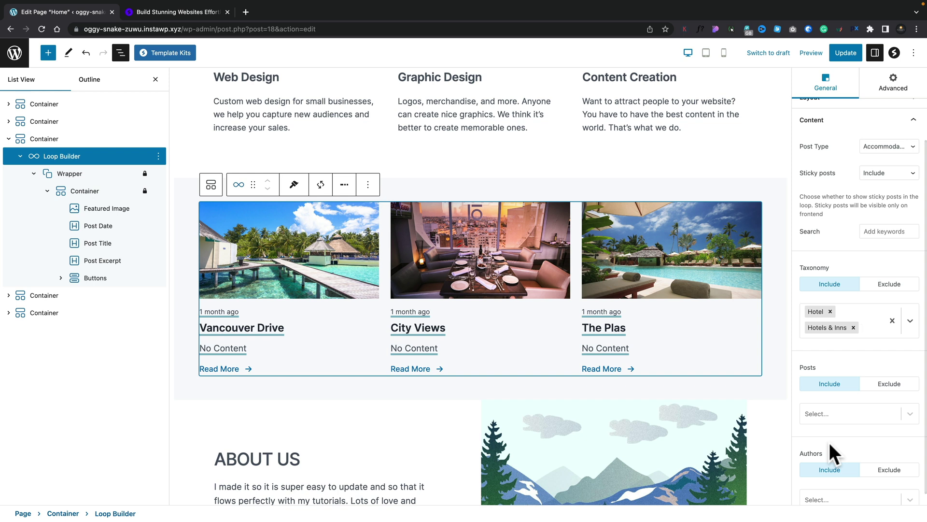
pyautogui.click(892, 320)
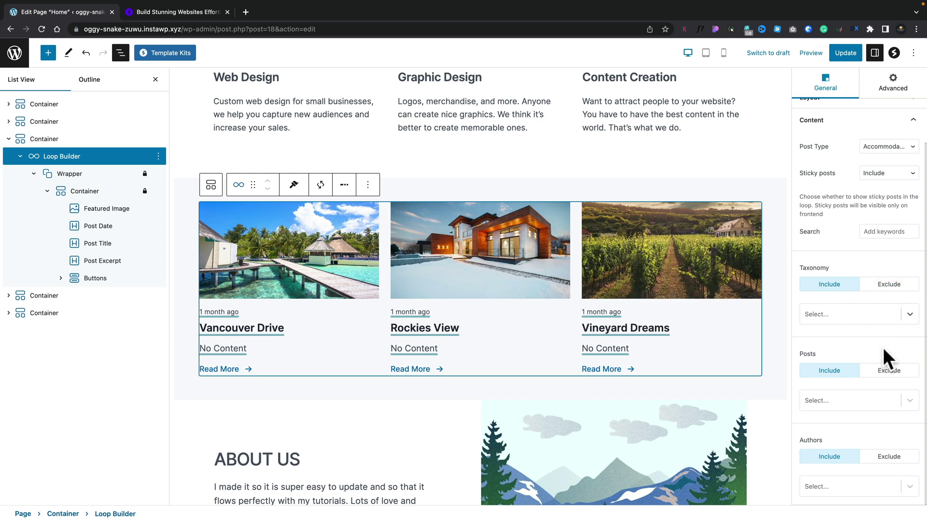
# Step: Leave the specific Posts selection empty and bring up the loop's Advanced settings
pyautogui.click(909, 401)
pyautogui.click(886, 385)
pyautogui.scroll(2, 827, 202)
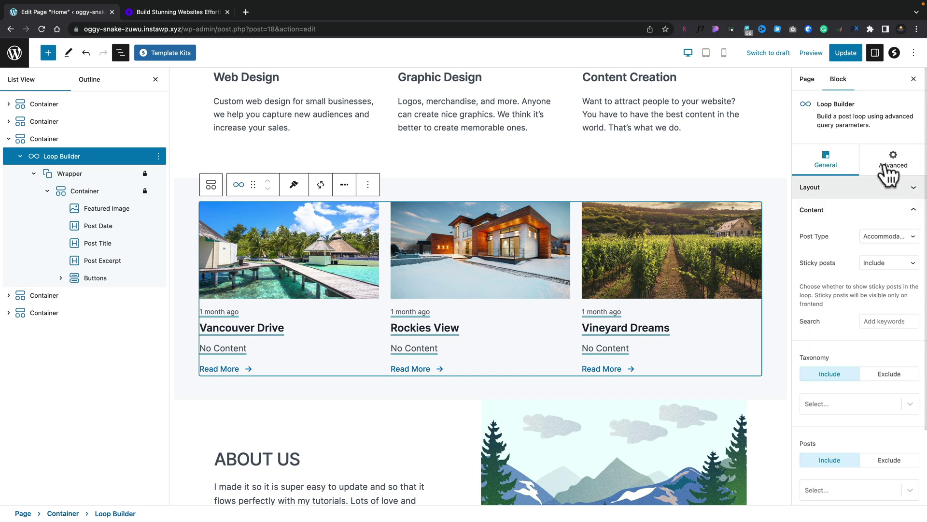
pyautogui.click(885, 211)
pyautogui.click(893, 161)
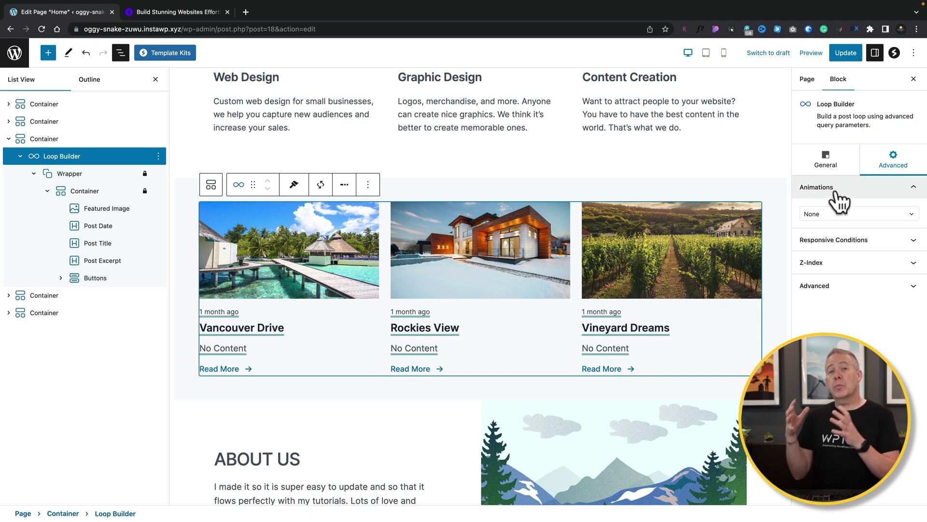
pyautogui.click(836, 216)
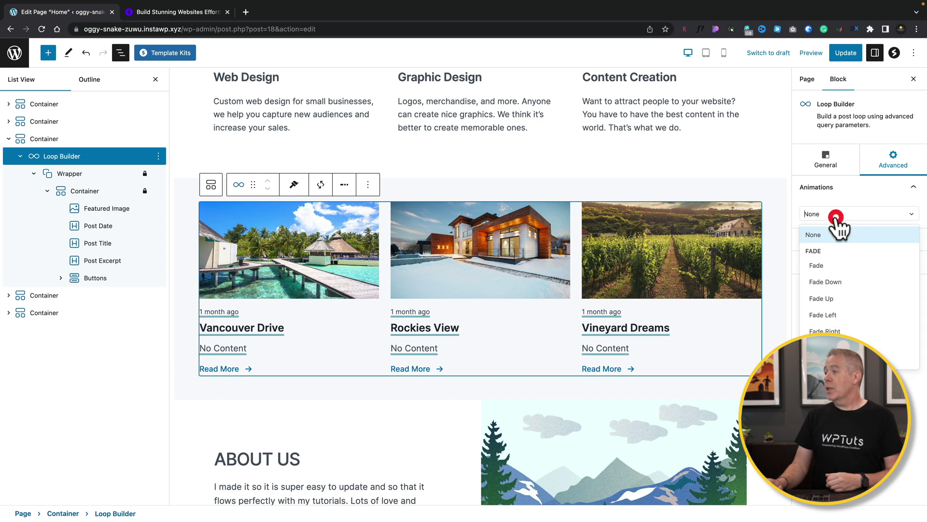
pyautogui.scroll(-5, 853, 276)
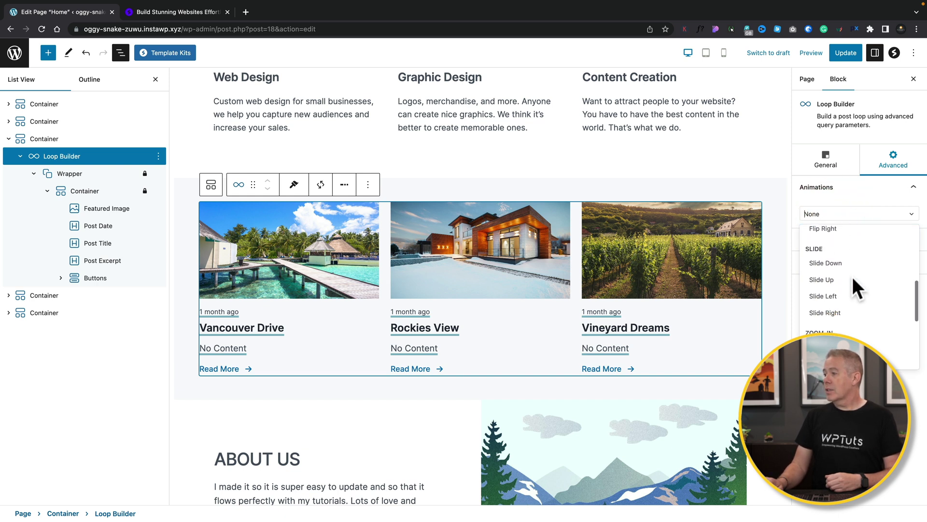
pyautogui.scroll(-5, 853, 276)
pyautogui.scroll(3, 853, 277)
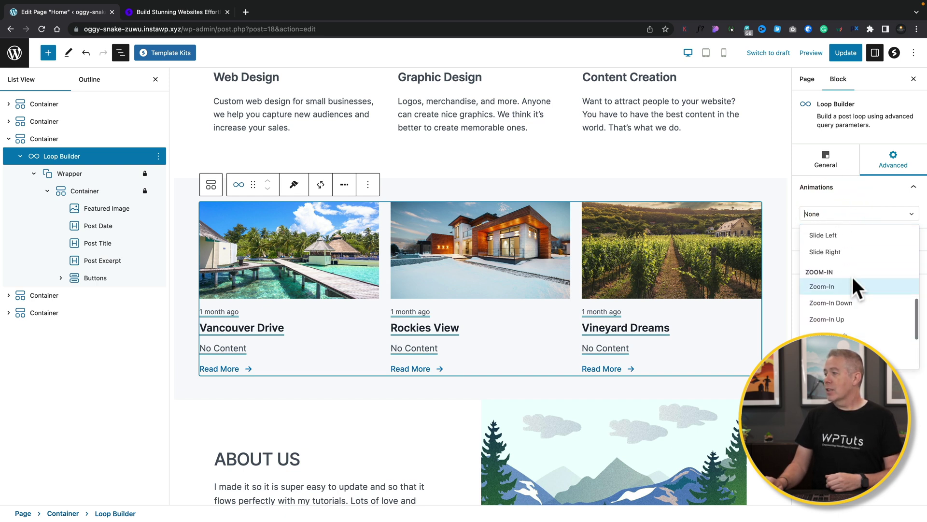
pyautogui.scroll(6, 853, 277)
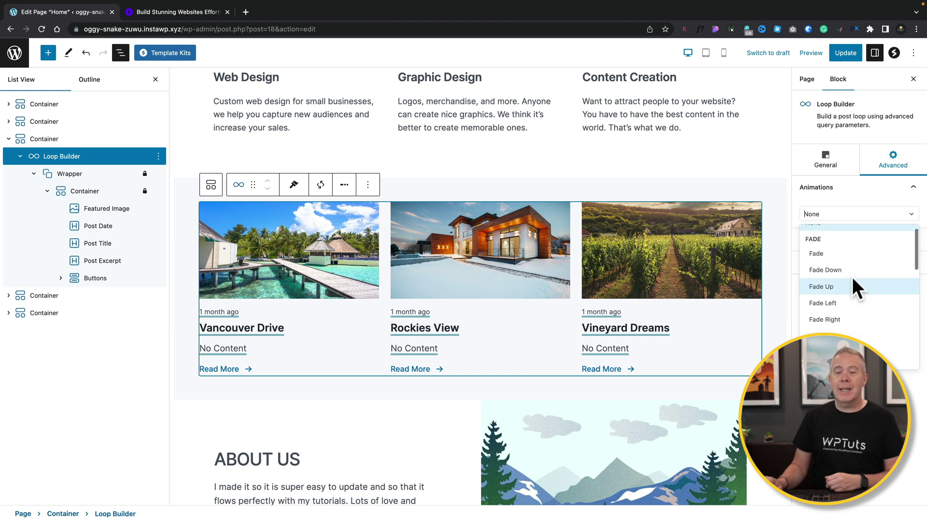
pyautogui.press('Escape')
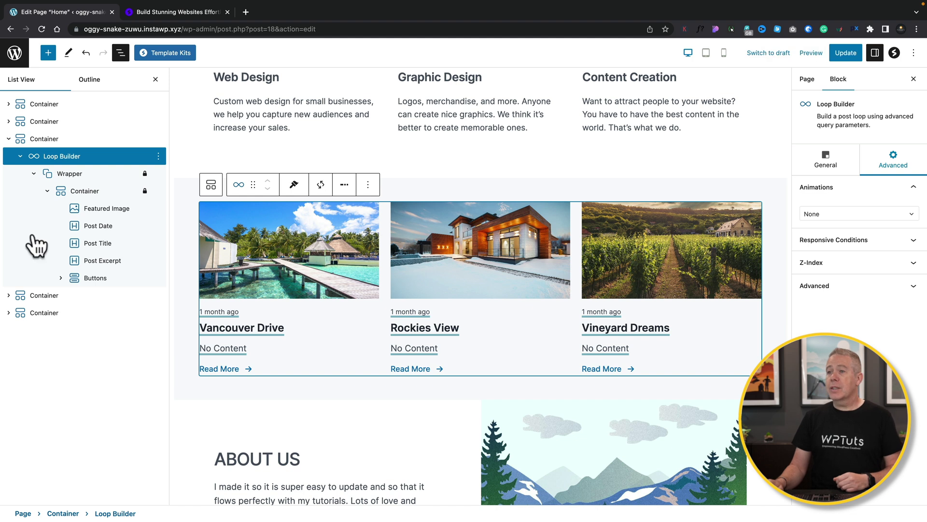
# Step: Give the loop's Featured Image a Fade Down animation, then revert it to None
pyautogui.click(104, 209)
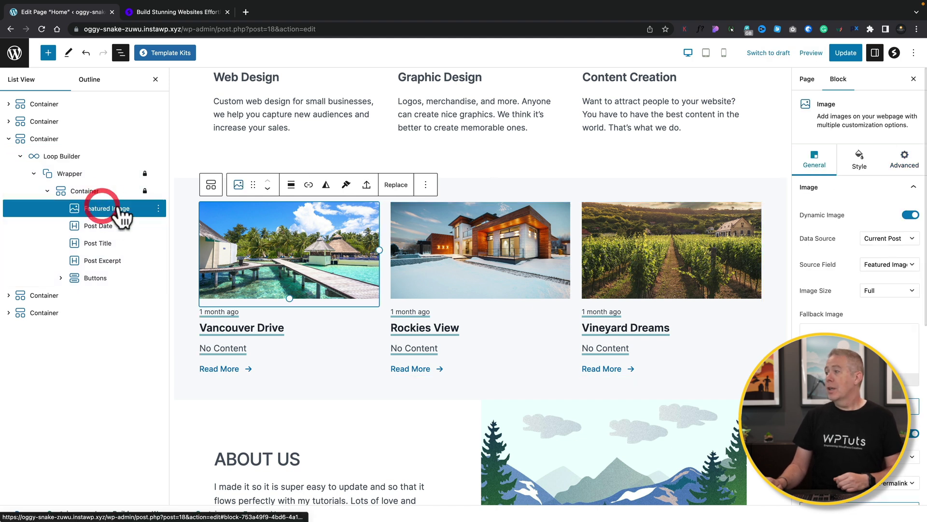
pyautogui.click(906, 159)
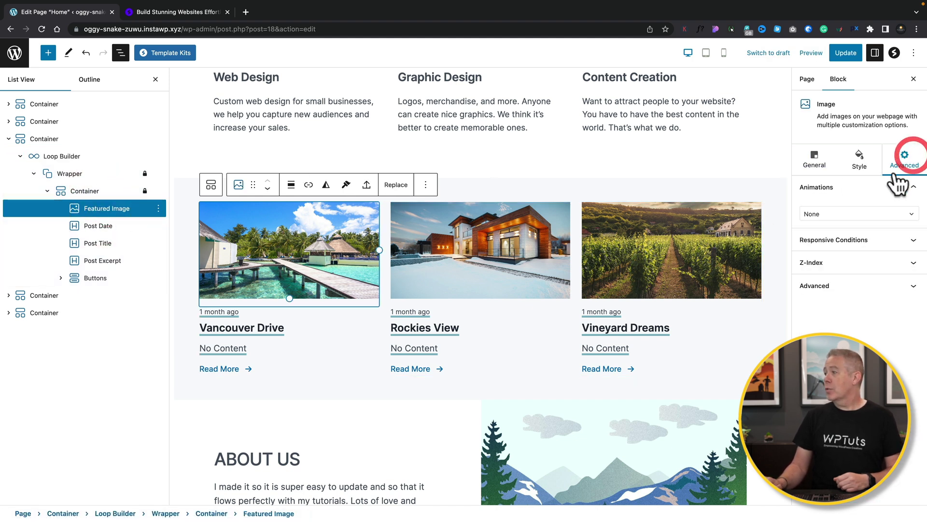
pyautogui.click(859, 214)
pyautogui.click(837, 285)
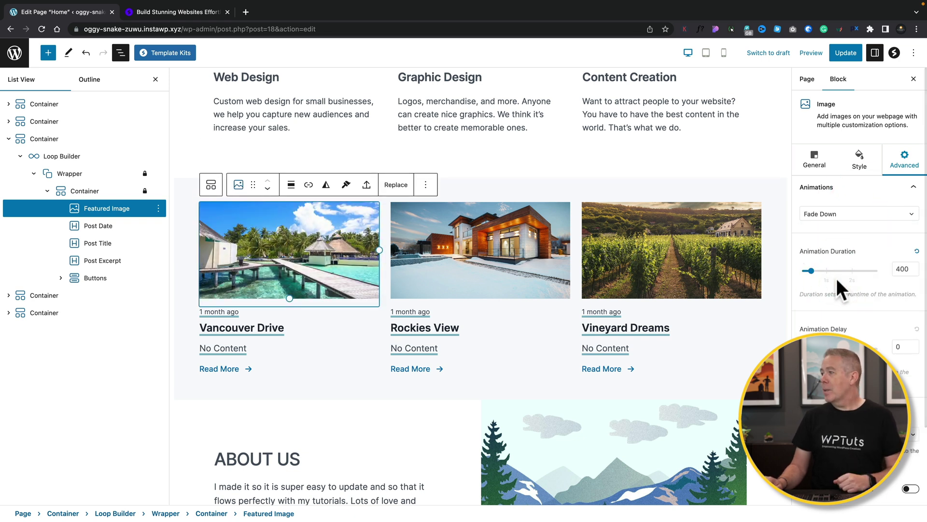
pyautogui.click(887, 213)
pyautogui.click(847, 236)
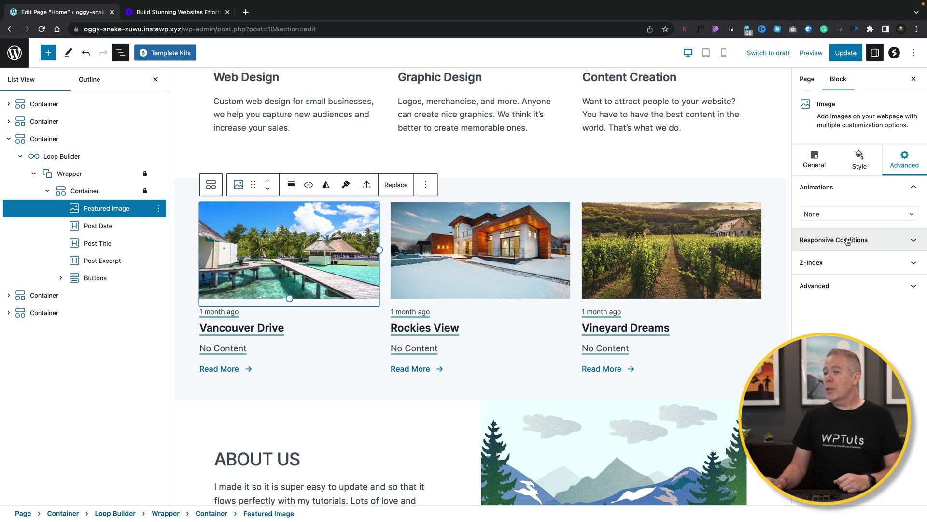
pyautogui.click(885, 189)
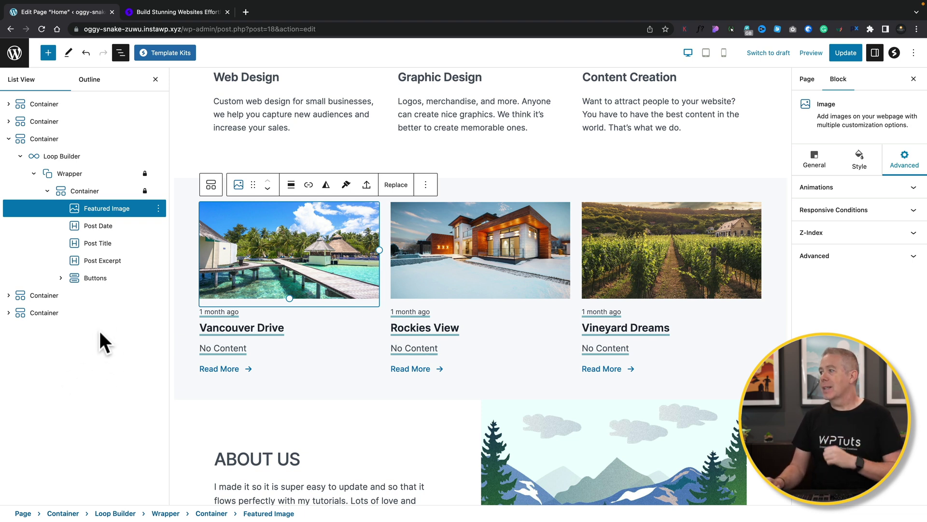
# Step: Open the Post Date's dynamic content settings, keep Current Post as source, and expand Advanced
pyautogui.click(91, 228)
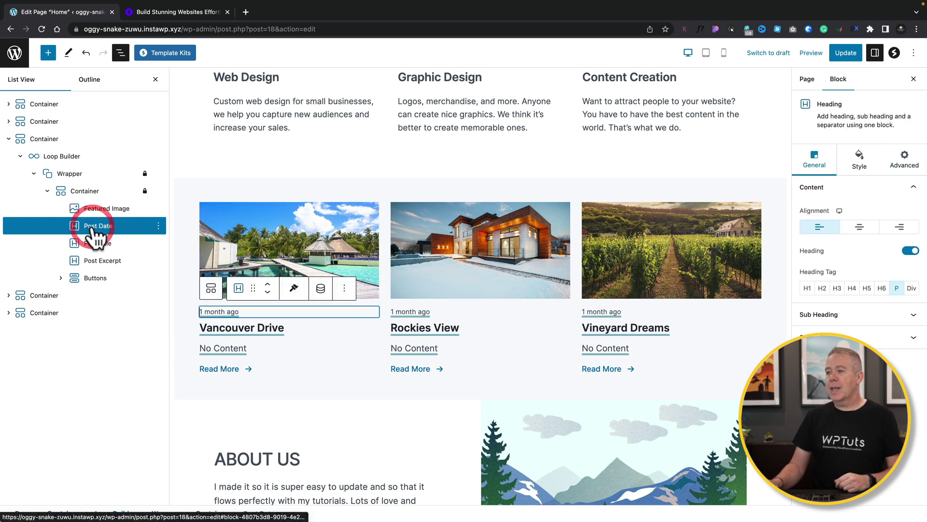
pyautogui.click(320, 288)
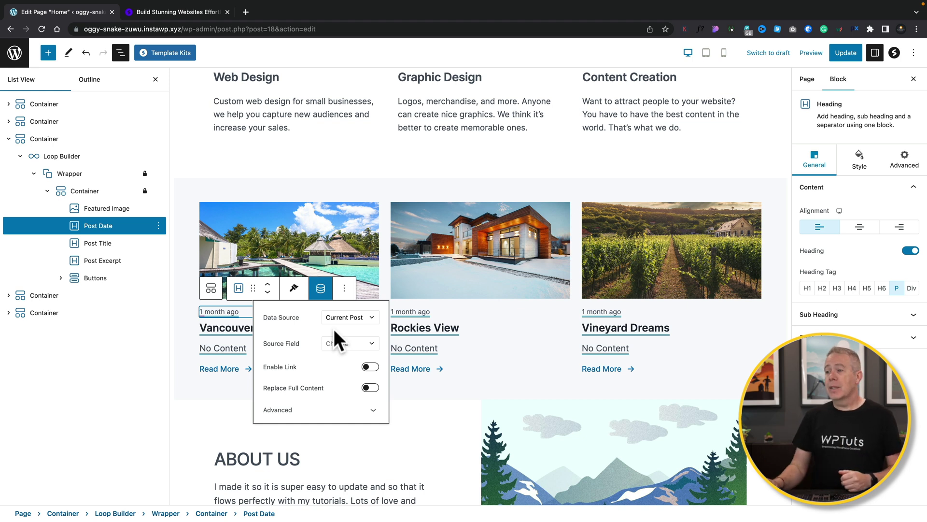
pyautogui.click(350, 317)
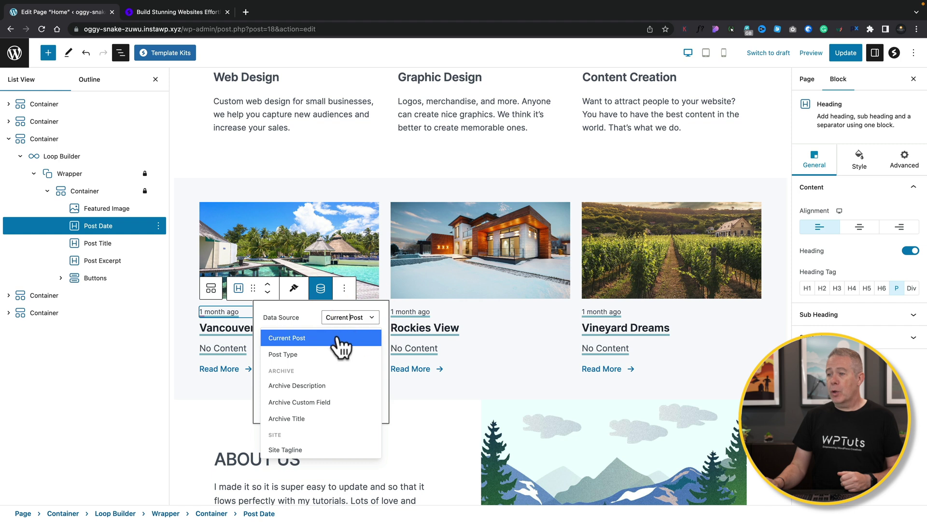
pyautogui.scroll(-2, 334, 386)
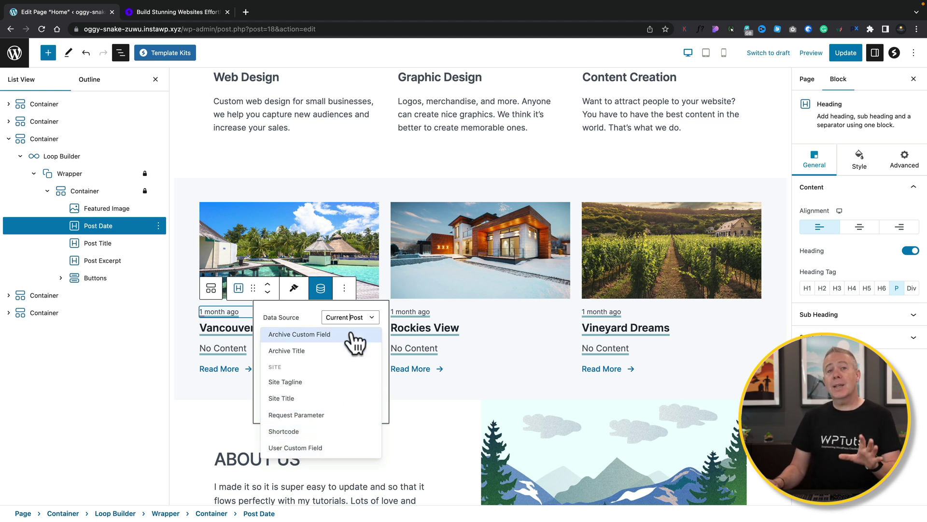
pyautogui.click(226, 310)
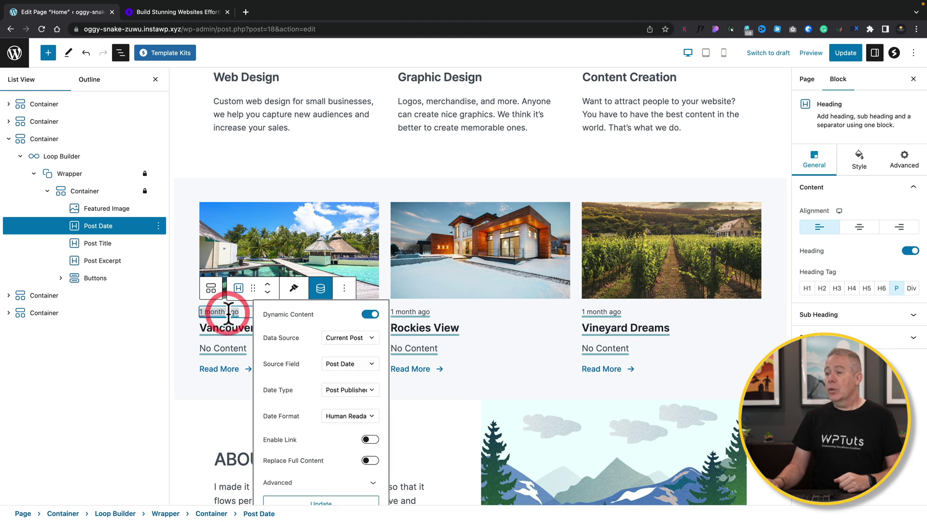
pyautogui.scroll(-1, 292, 372)
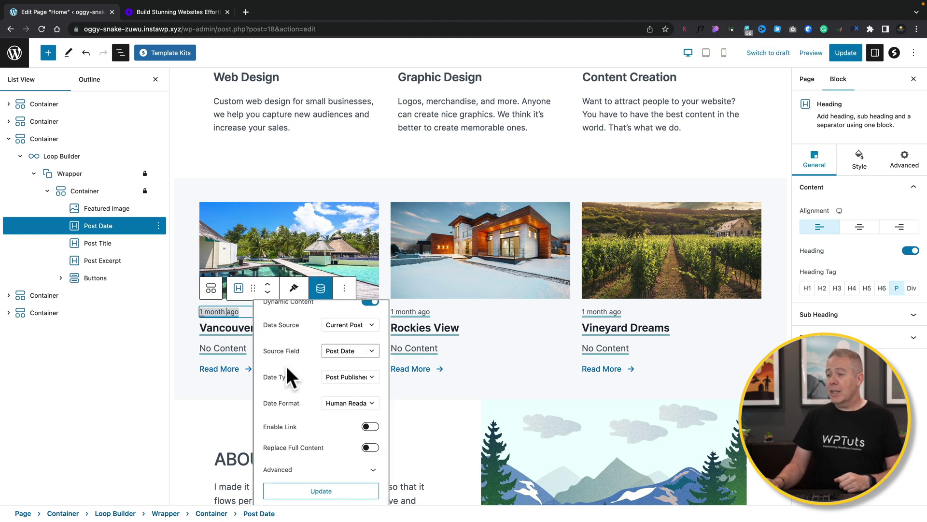
pyautogui.scroll(-1, 305, 433)
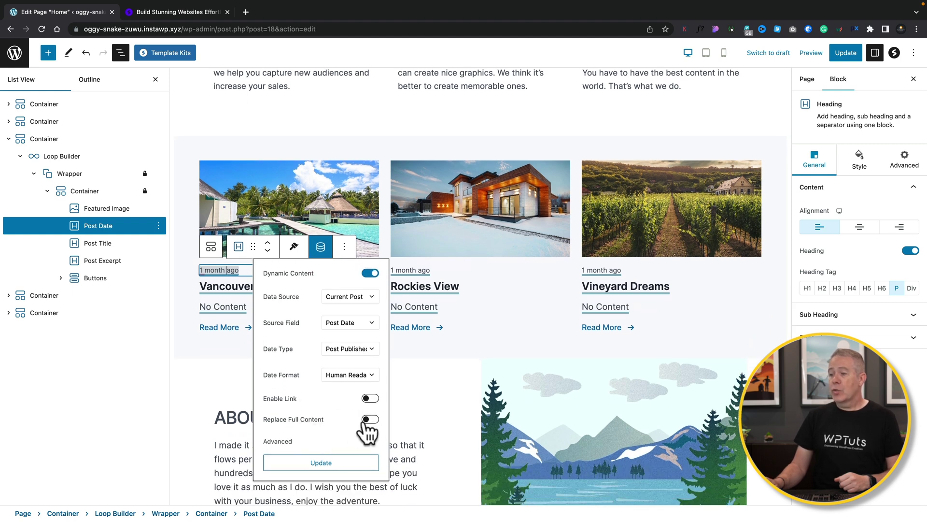
pyautogui.click(349, 440)
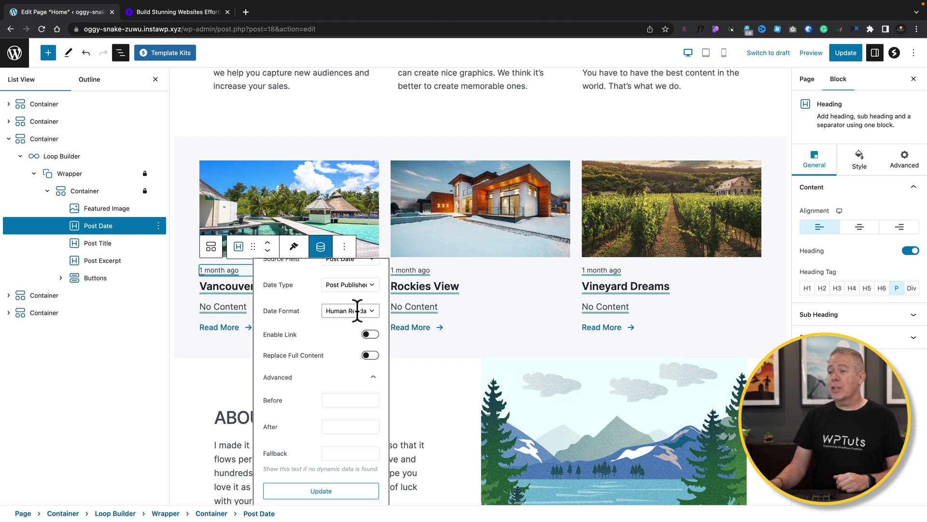
# Step: Review the Date Format options, then close the popover keeping the Human Readable format
pyautogui.click(372, 310)
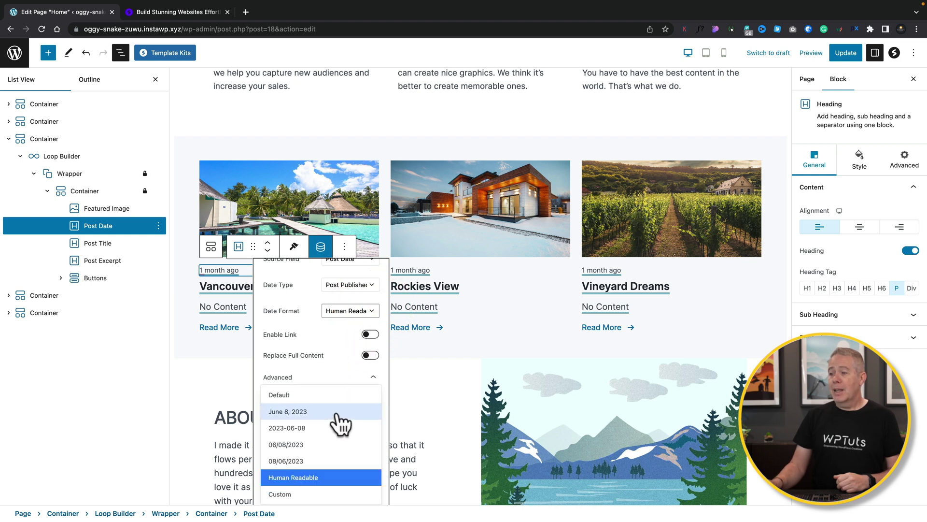
pyautogui.scroll(-1, 341, 451)
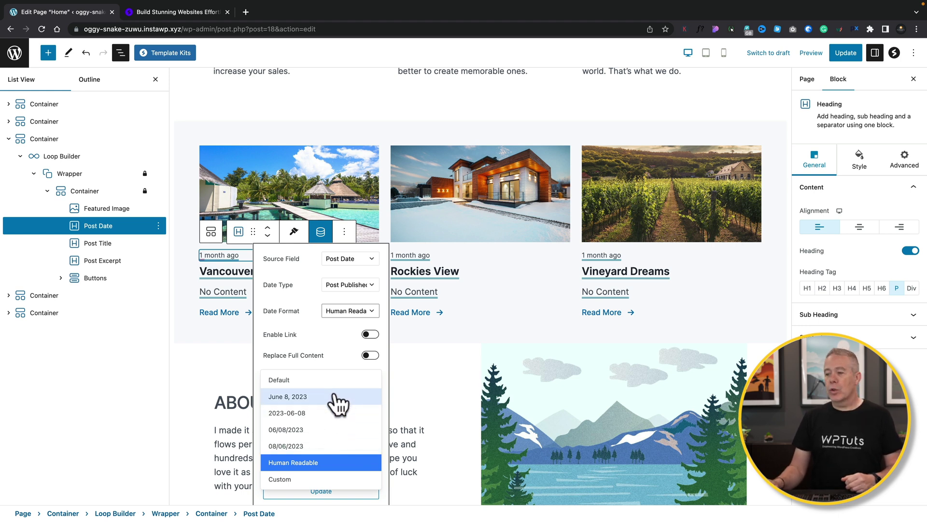
pyautogui.click(197, 363)
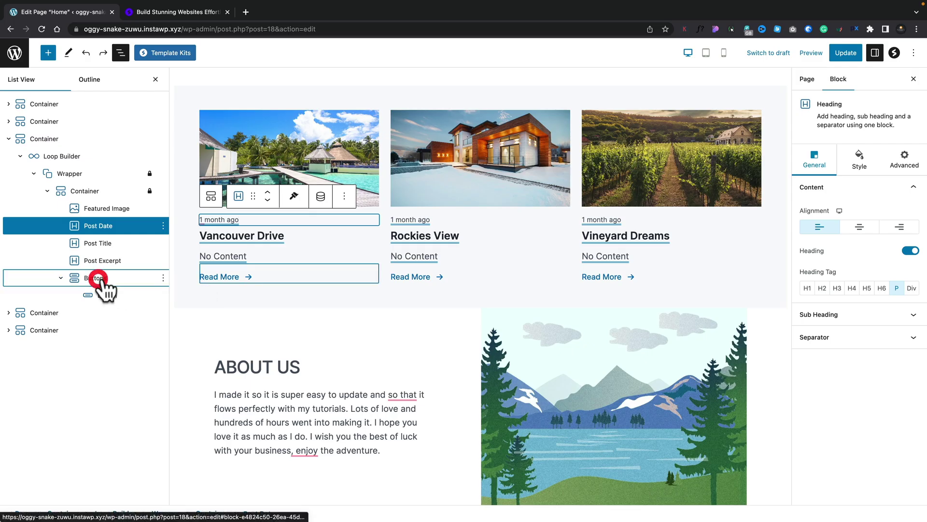
# Step: Remove the Read More Buttons block from the loop cards
pyautogui.click(163, 278)
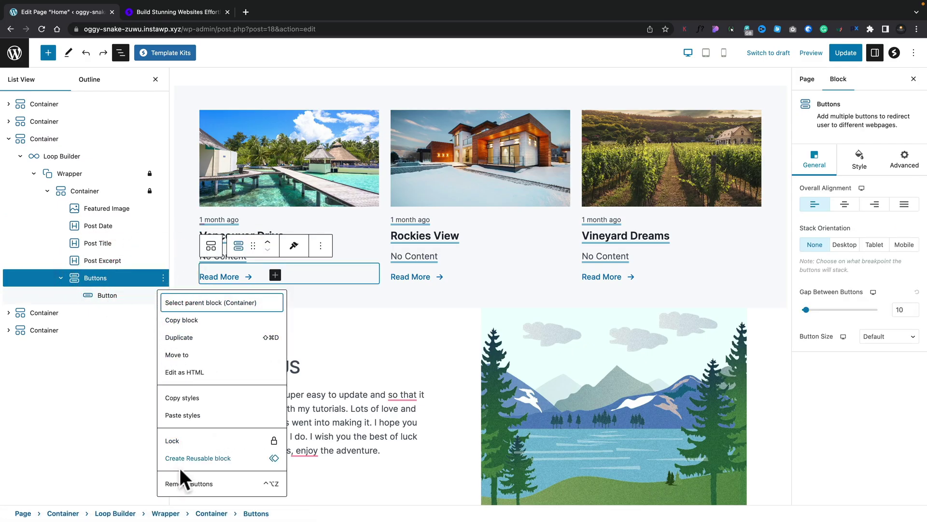
pyautogui.click(181, 483)
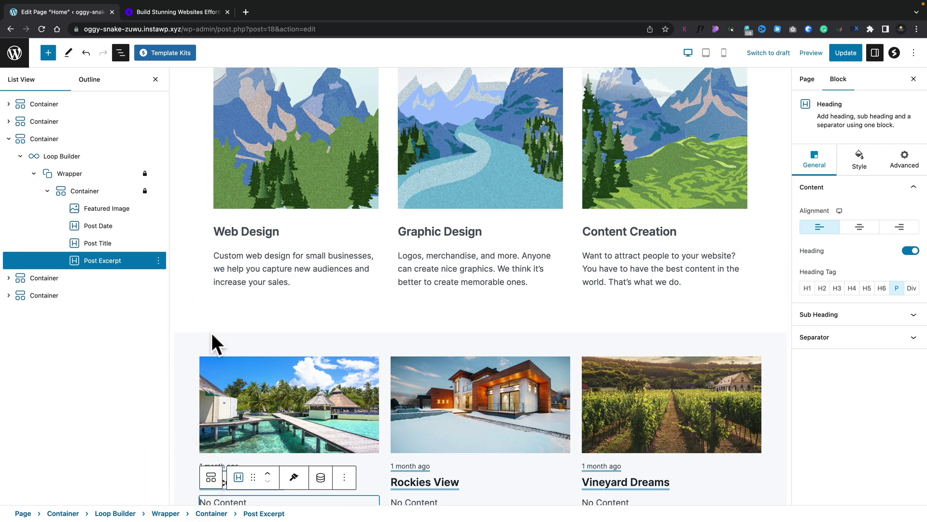
pyautogui.scroll(-5, 212, 334)
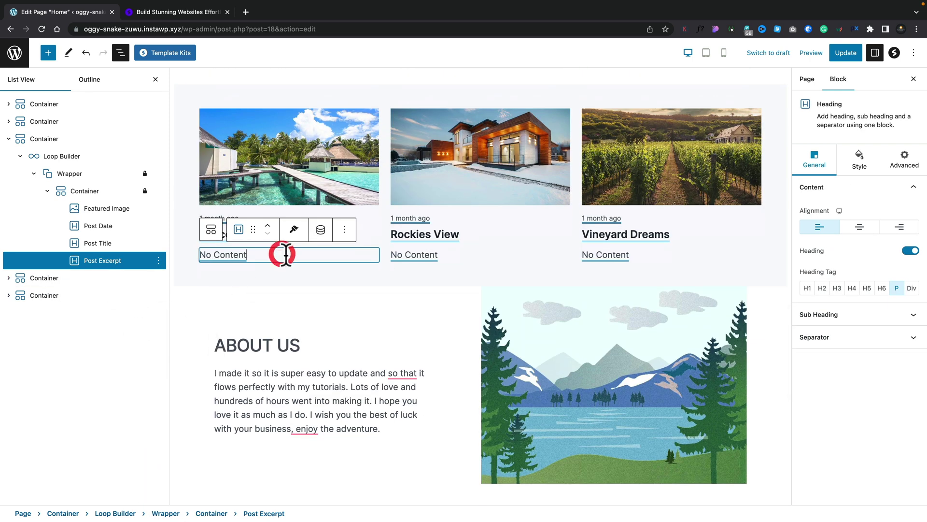
# Step: Insert a Heading into the card container and set its tag to Div
pyautogui.click(285, 255)
pyautogui.click(373, 255)
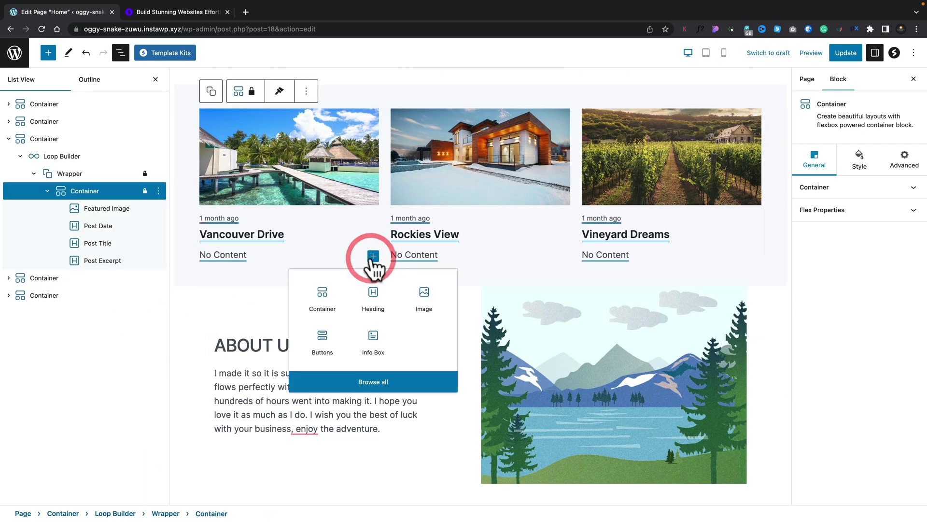
pyautogui.click(373, 302)
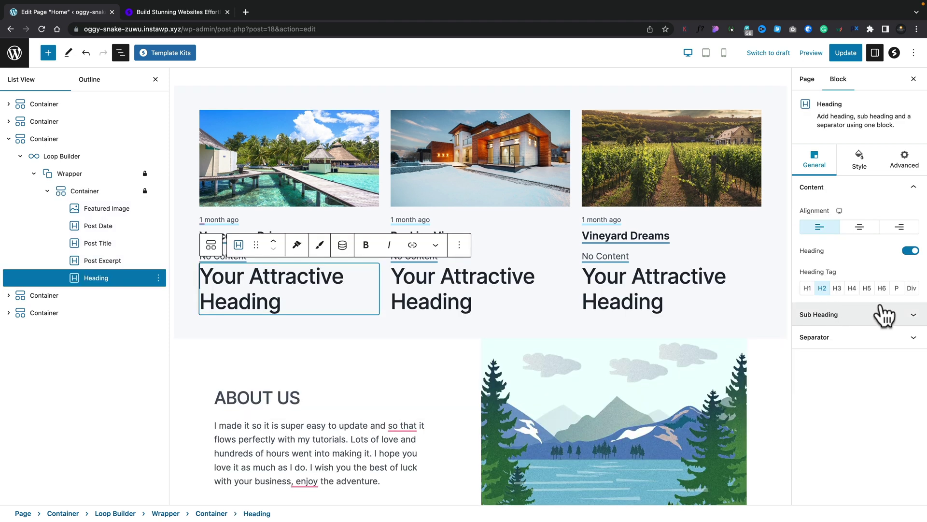
pyautogui.click(911, 288)
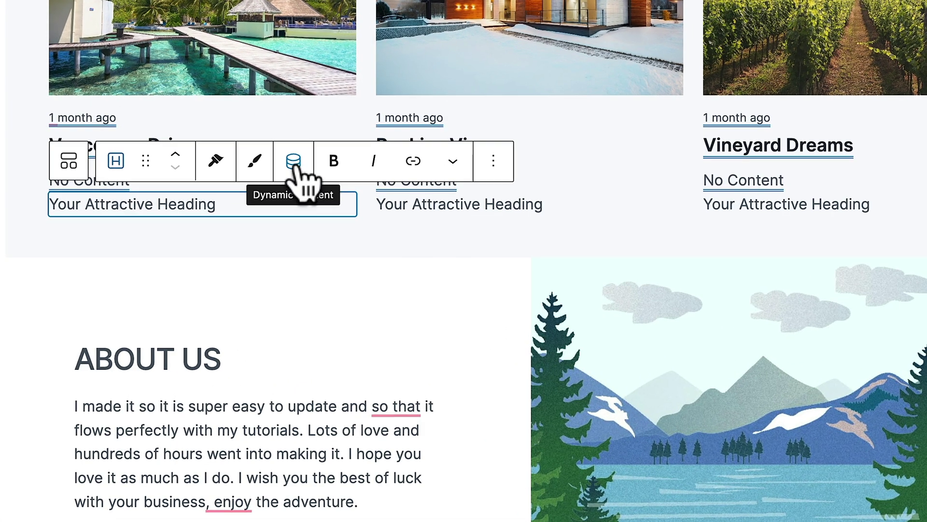
# Step: Set the heading's dynamic content to Current Post, Post Custom Field, with a custom input key
pyautogui.click(301, 176)
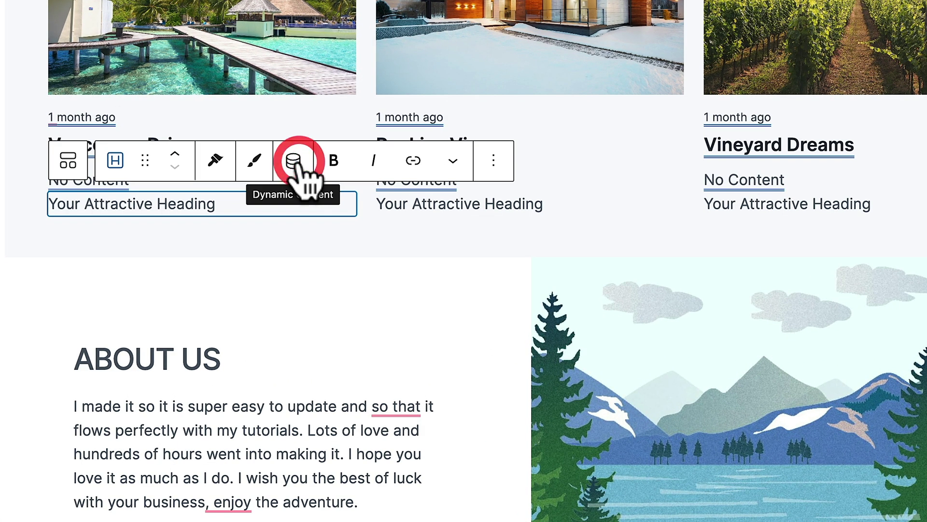
pyautogui.click(324, 209)
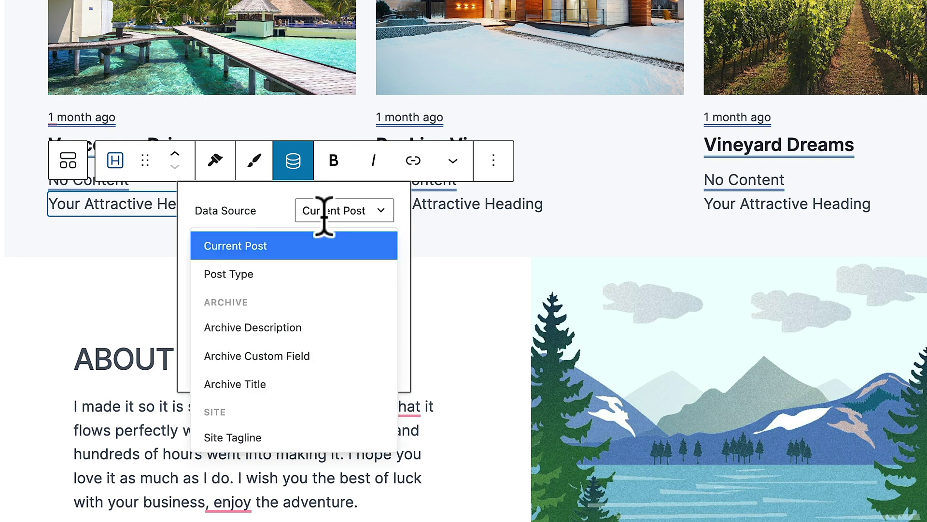
pyautogui.click(226, 247)
pyautogui.click(331, 256)
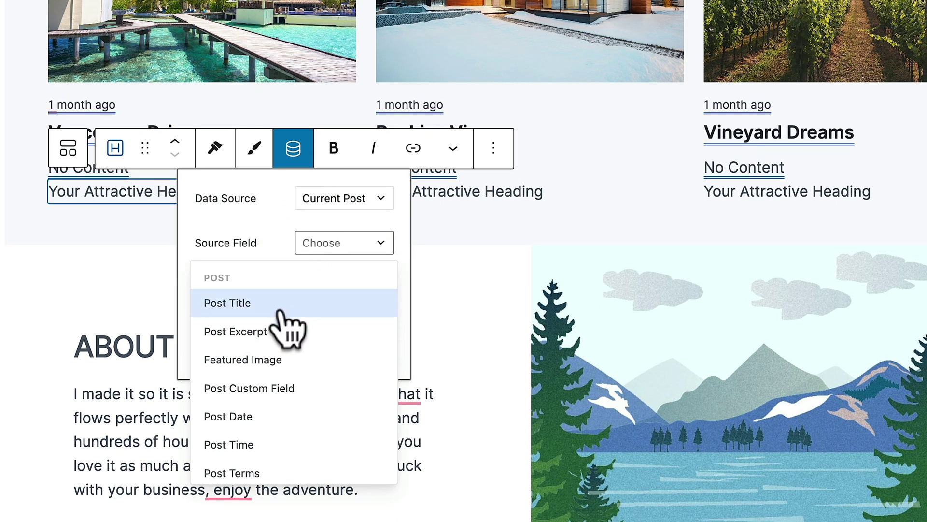
pyautogui.click(271, 389)
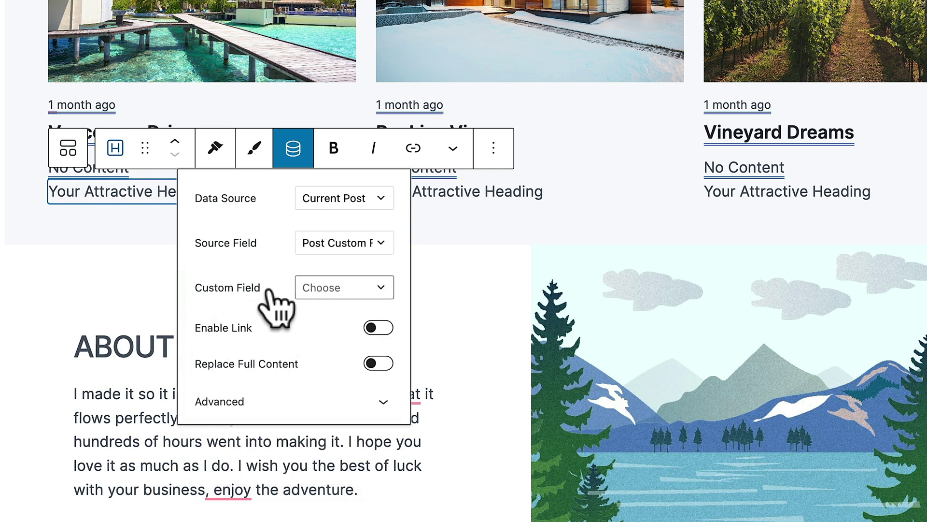
pyautogui.click(385, 286)
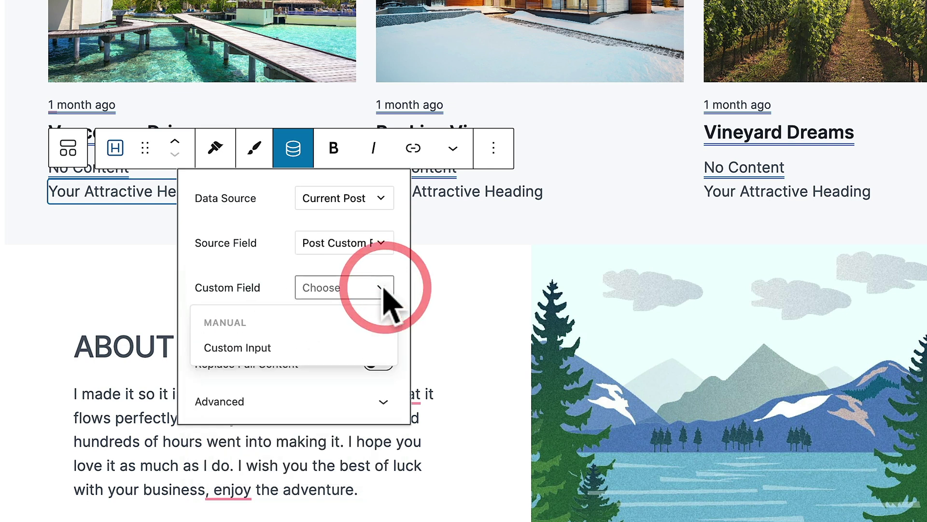
pyautogui.click(279, 343)
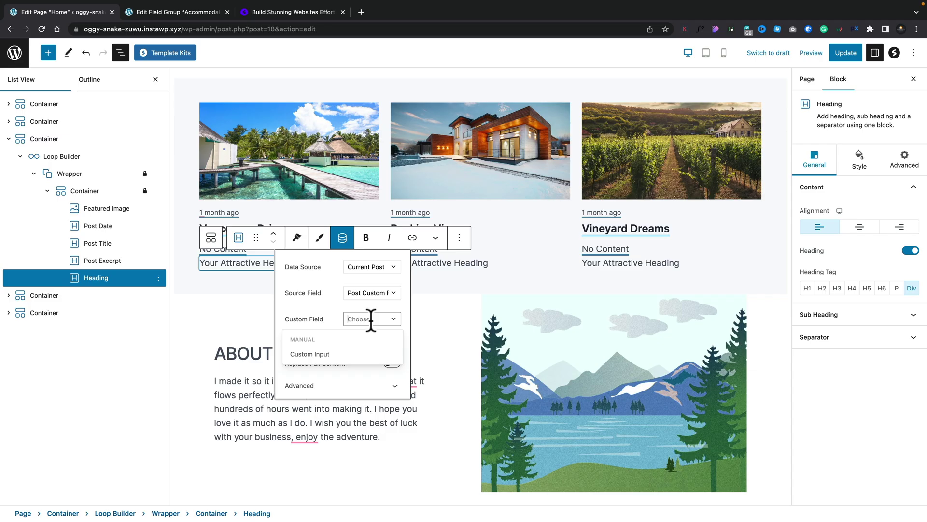
# Step: Check the custom field names in the ACF group, then return to the page editor
pyautogui.click(195, 11)
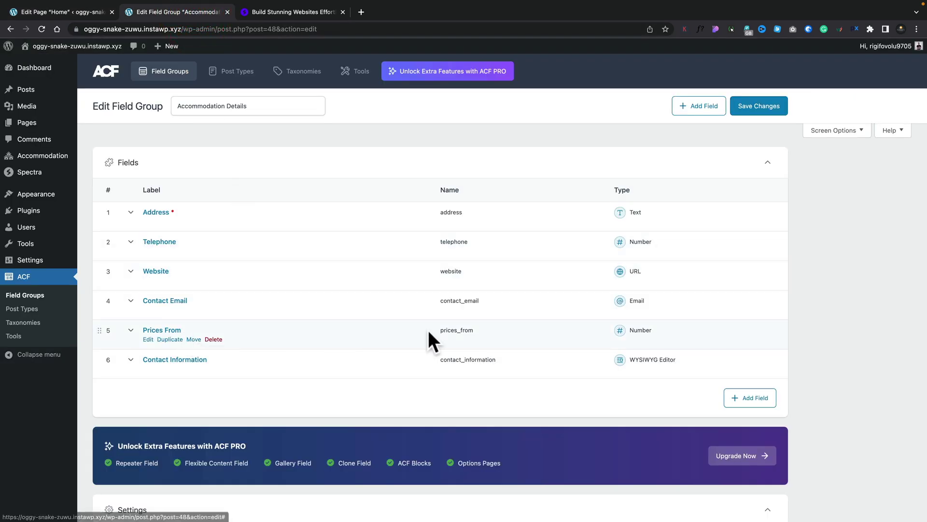
pyautogui.moveTo(466, 330)
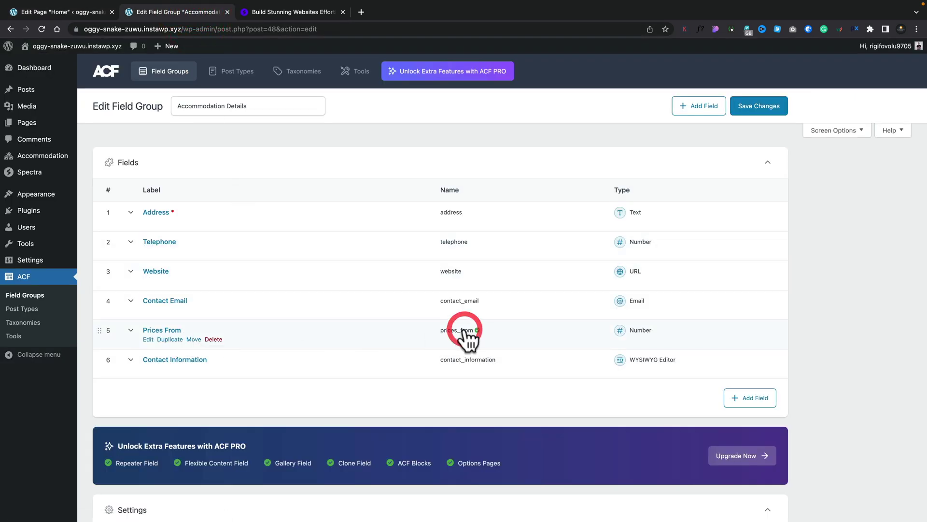
pyautogui.click(75, 11)
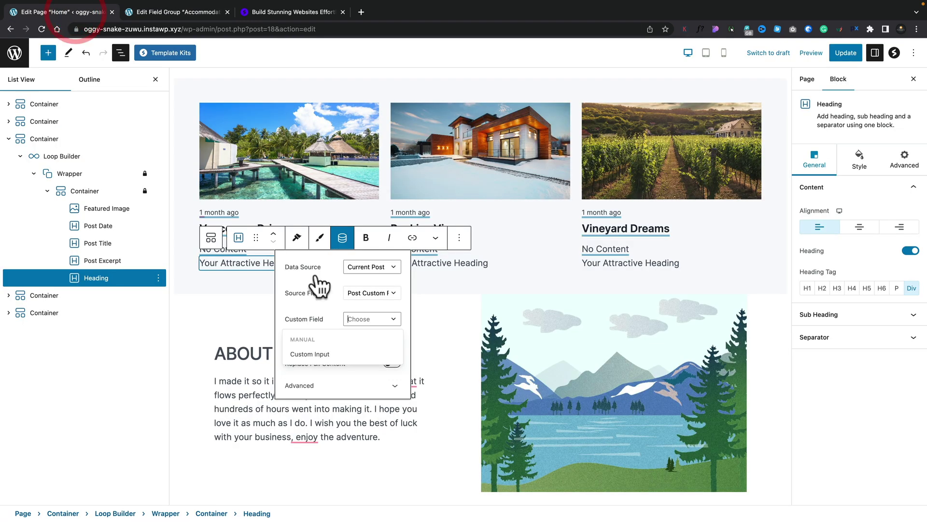
# Step: Enter prices_from as the custom meta key, apply it, and dismiss the select-text warning
pyautogui.click(309, 354)
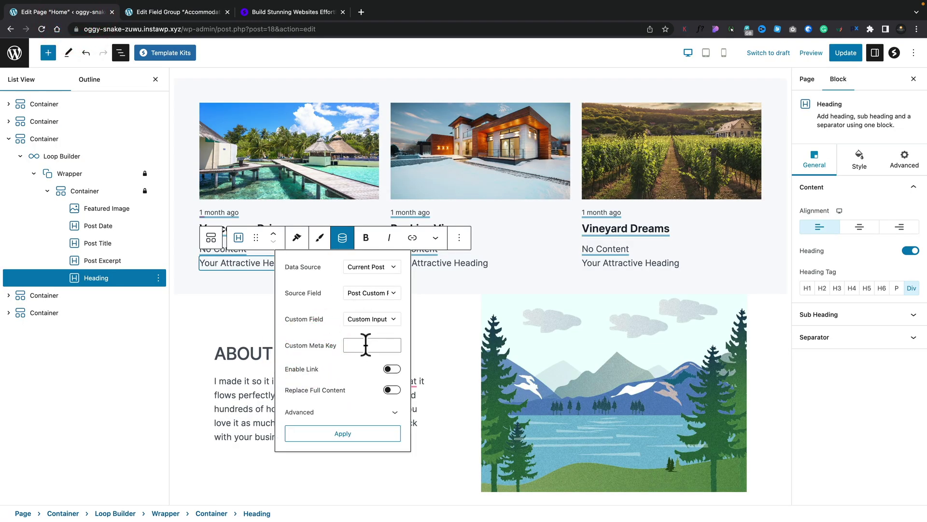
pyautogui.press('super+v')
pyautogui.click(349, 433)
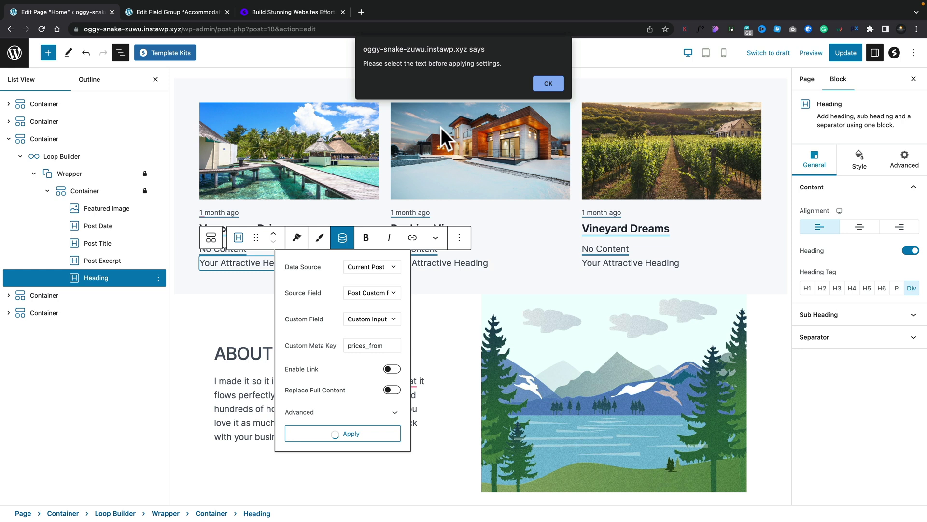
pyautogui.click(546, 86)
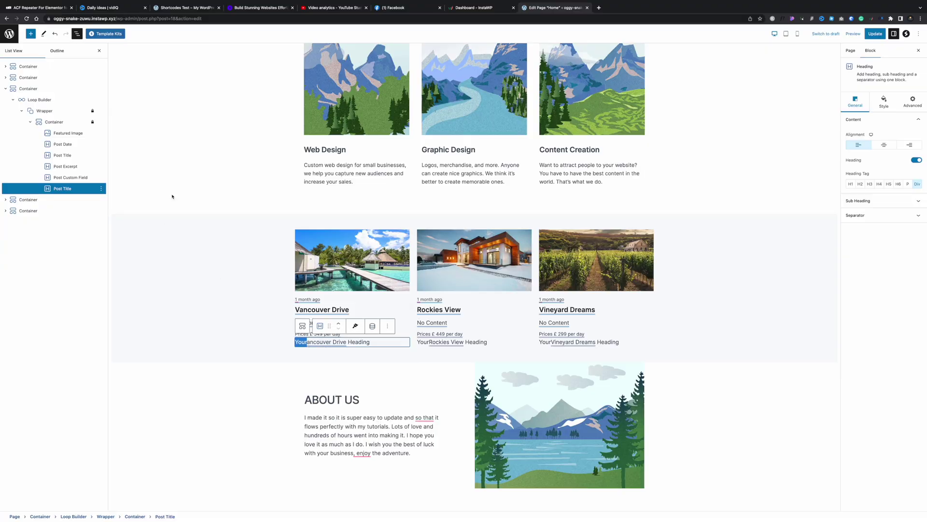
# Step: Replace the word Attractive in the first card heading with the dynamic Post Title
pyautogui.click(150, 120)
pyautogui.click(247, 291)
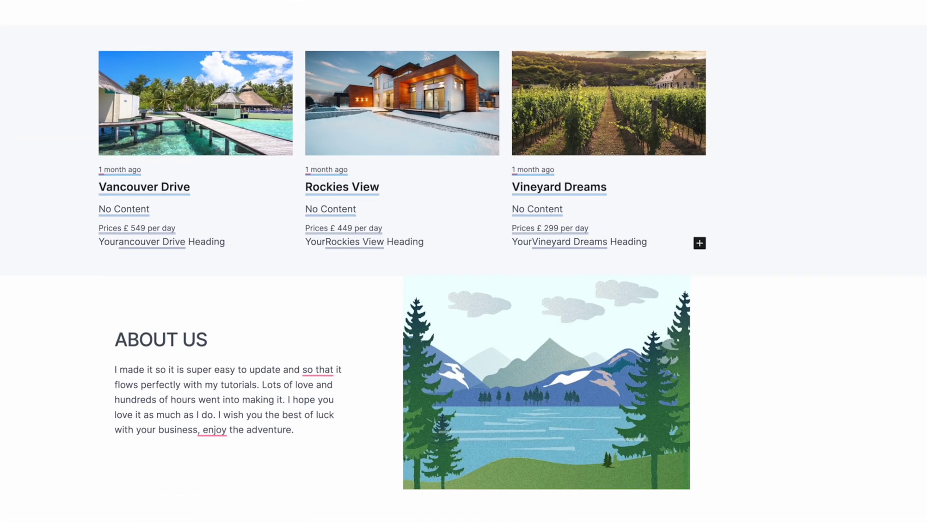
pyautogui.moveTo(308, 342); pyautogui.dragTo(321, 342)
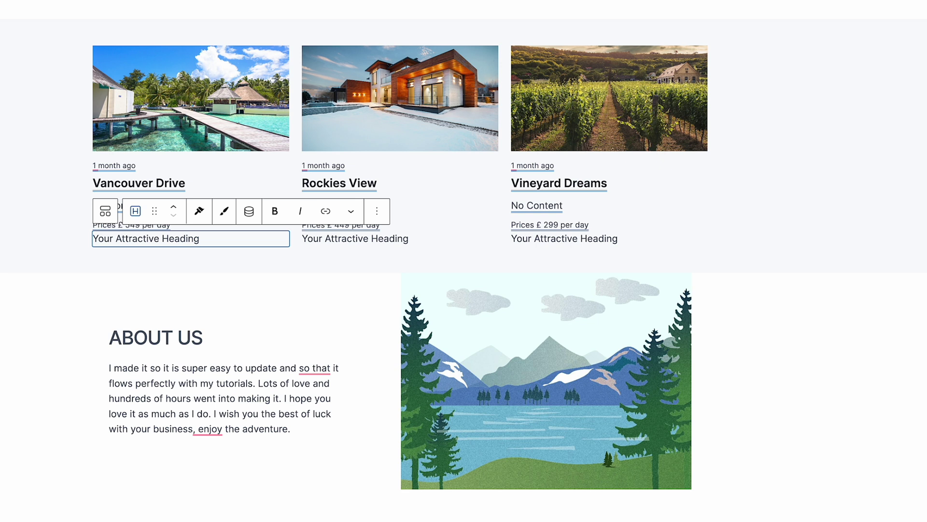
pyautogui.doubleClick(128, 239)
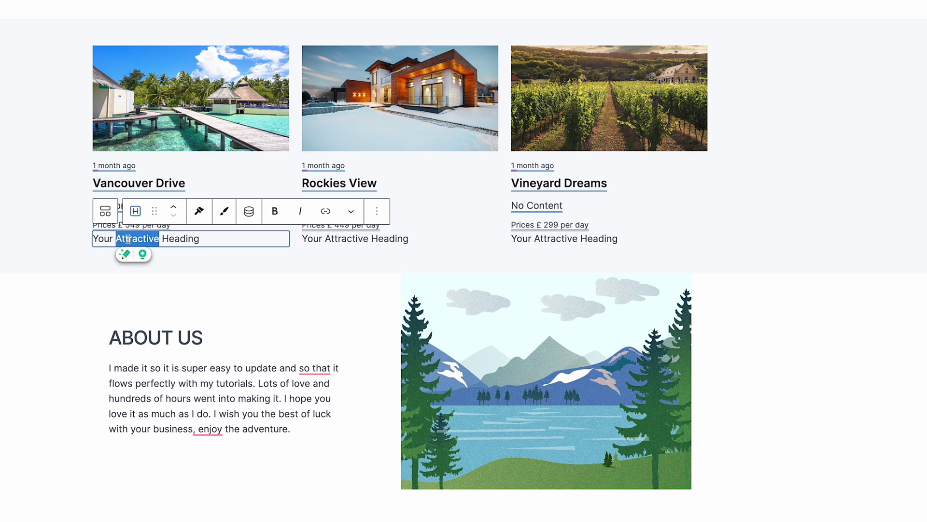
pyautogui.click(250, 212)
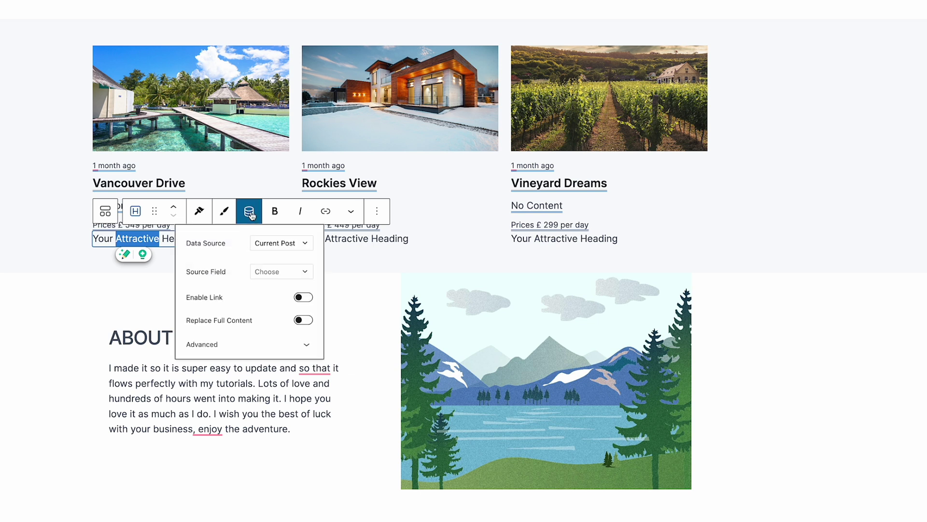
pyautogui.click(273, 269)
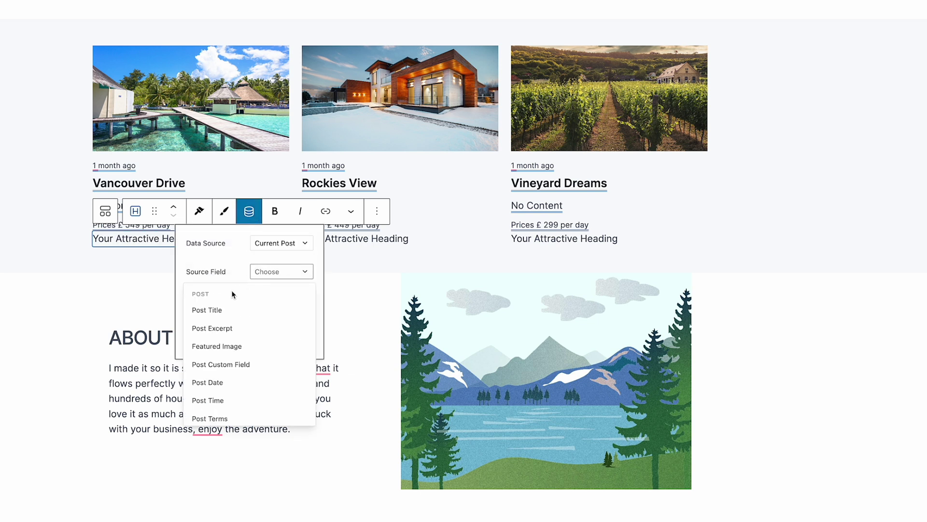
pyautogui.click(221, 311)
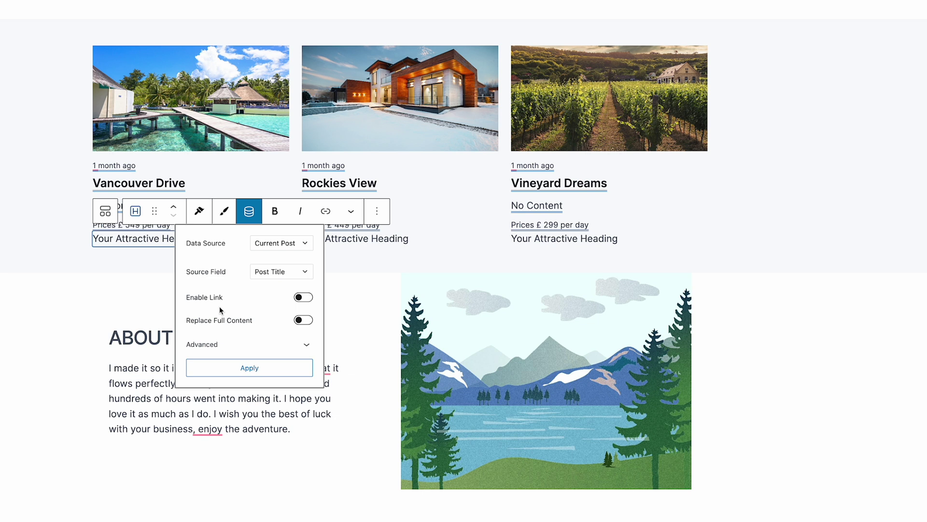
pyautogui.click(249, 366)
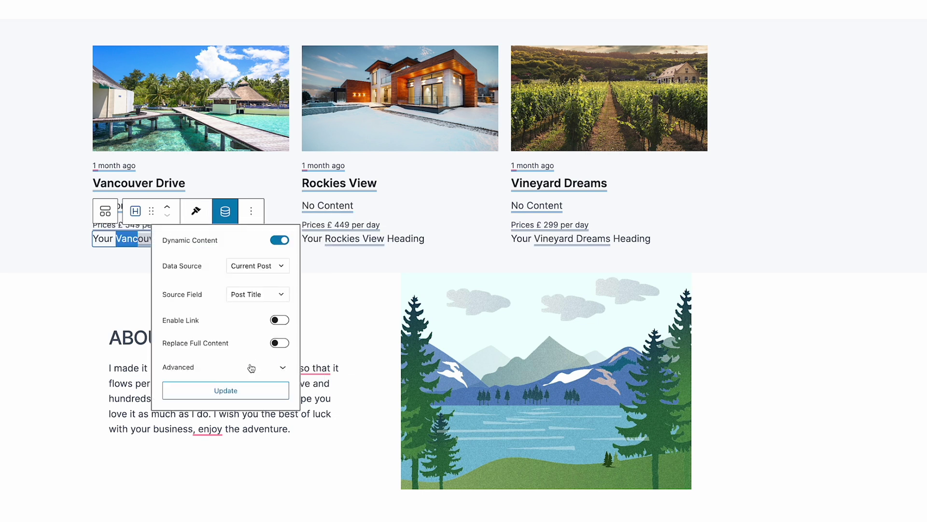
pyautogui.click(115, 269)
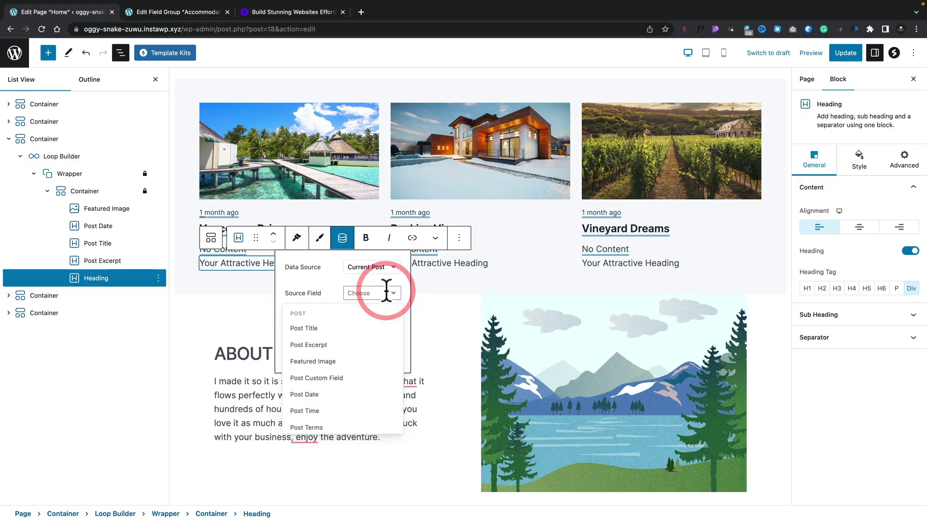
# Step: Set the heading's source to Post Custom Field with the custom meta key prices_from
pyautogui.click(334, 378)
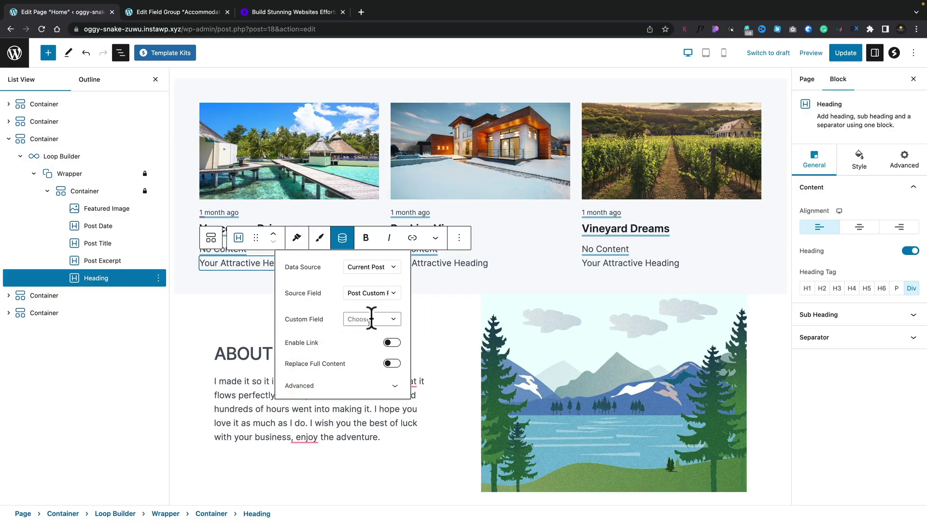
pyautogui.click(371, 317)
pyautogui.click(344, 361)
pyautogui.click(362, 345)
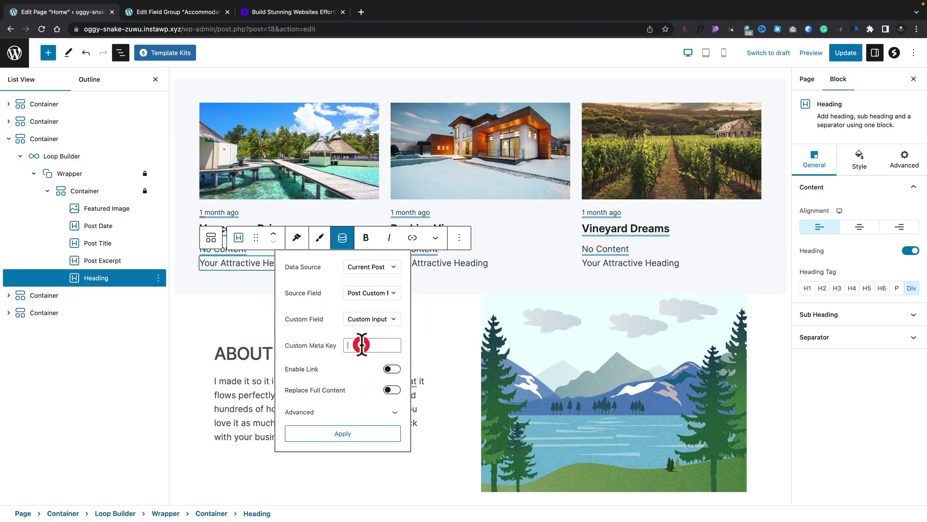
pyautogui.write('price_from')
pyautogui.click(342, 433)
# Step: Add 'Prices £' before and 'per day' after the price, then select that heading
pyautogui.click(373, 433)
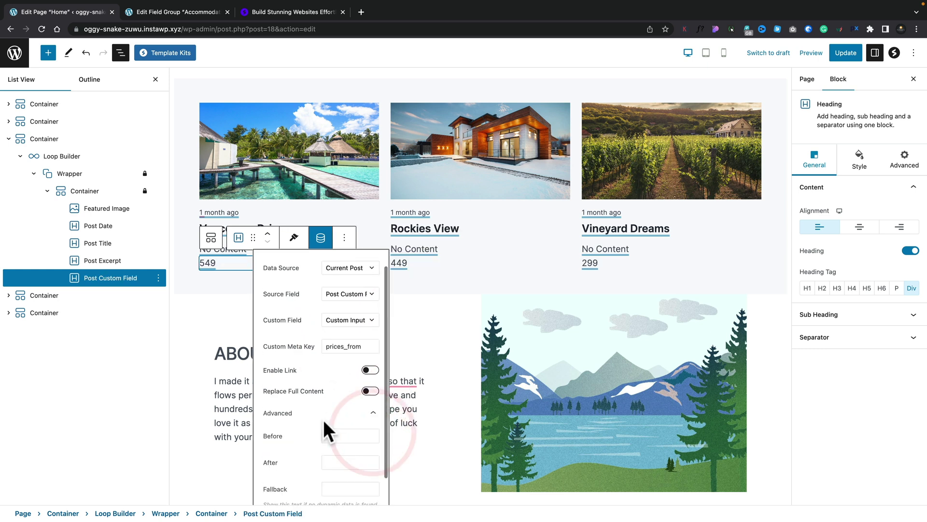
pyautogui.write('Prices £')
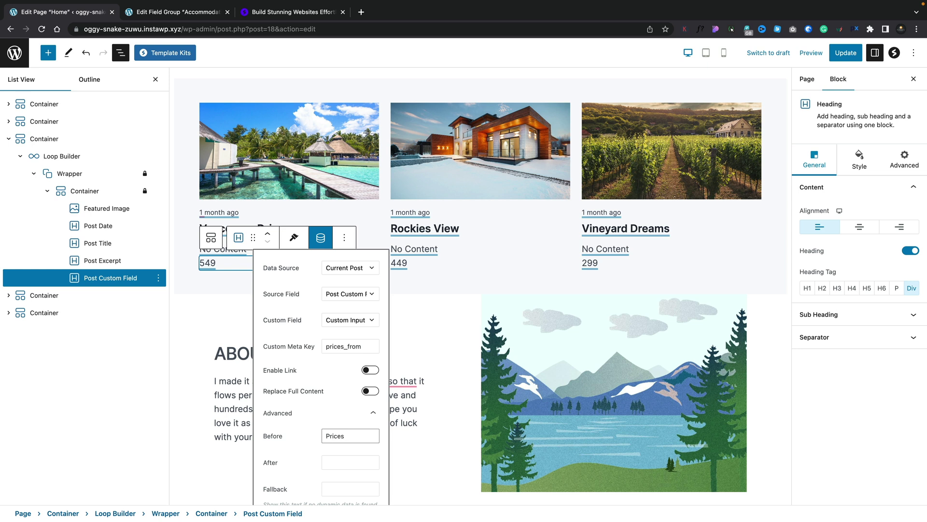
pyautogui.click(343, 461)
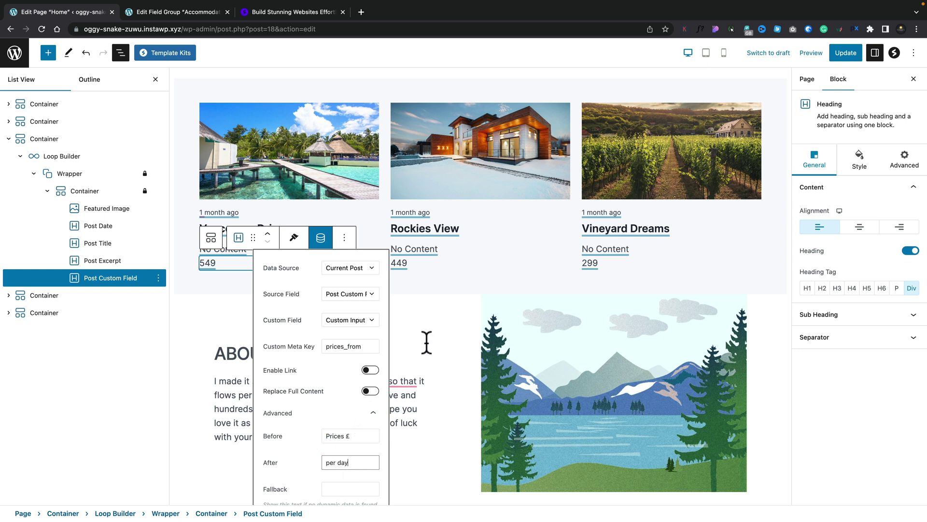
pyautogui.scroll(-5, 427, 342)
pyautogui.click(322, 423)
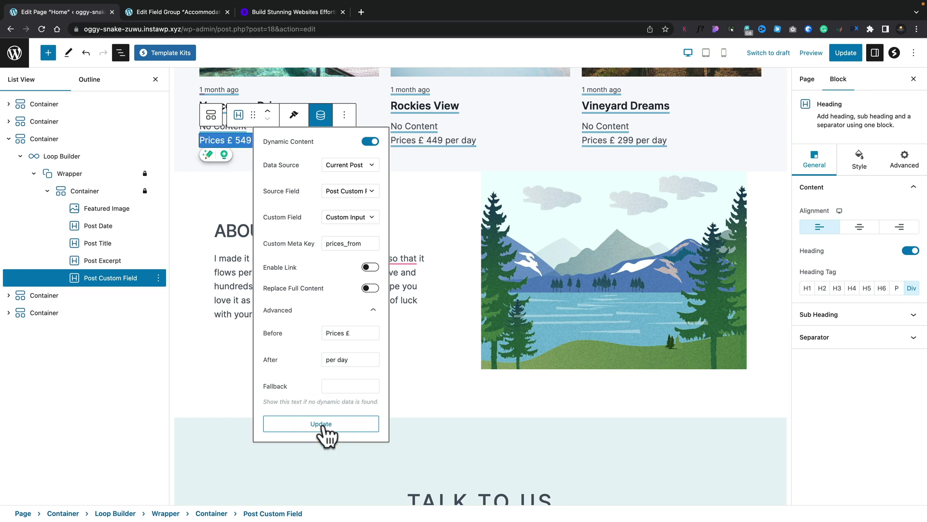
pyautogui.click(355, 332)
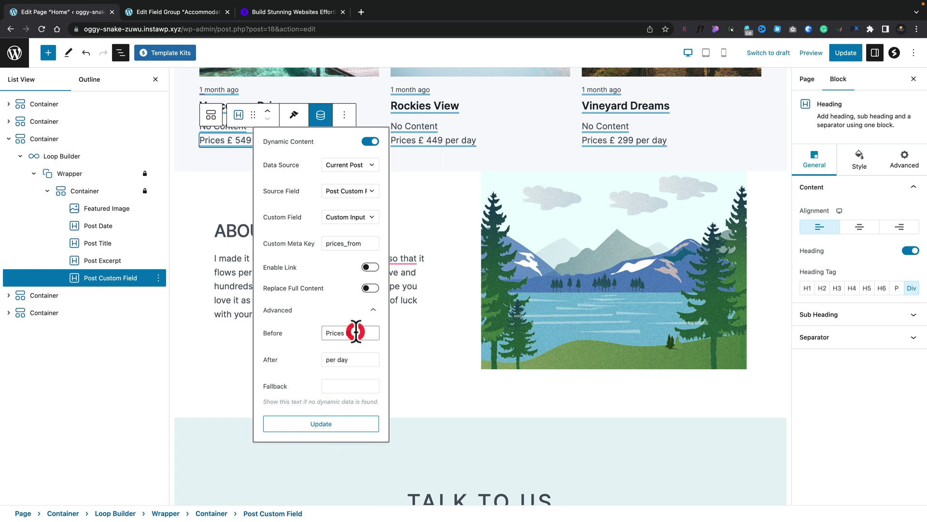
pyautogui.click(439, 216)
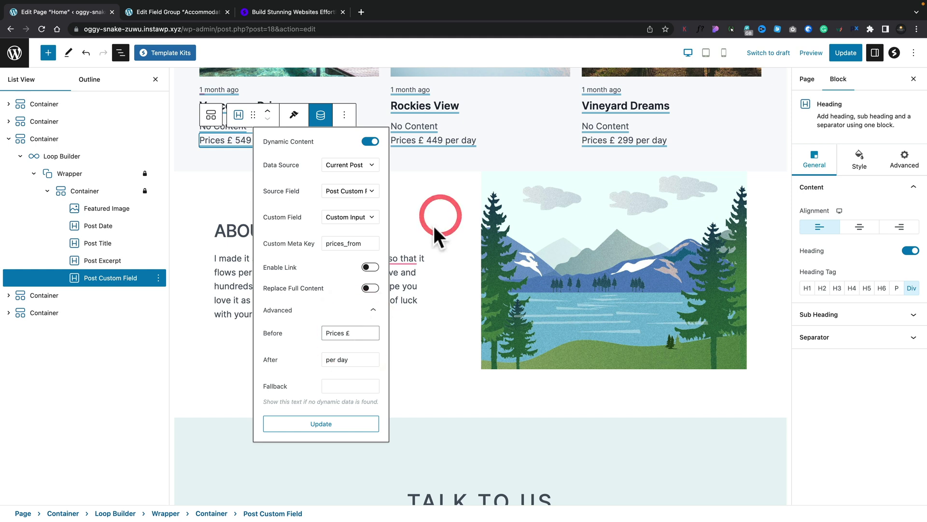
pyautogui.scroll(3, 404, 228)
pyautogui.click(295, 213)
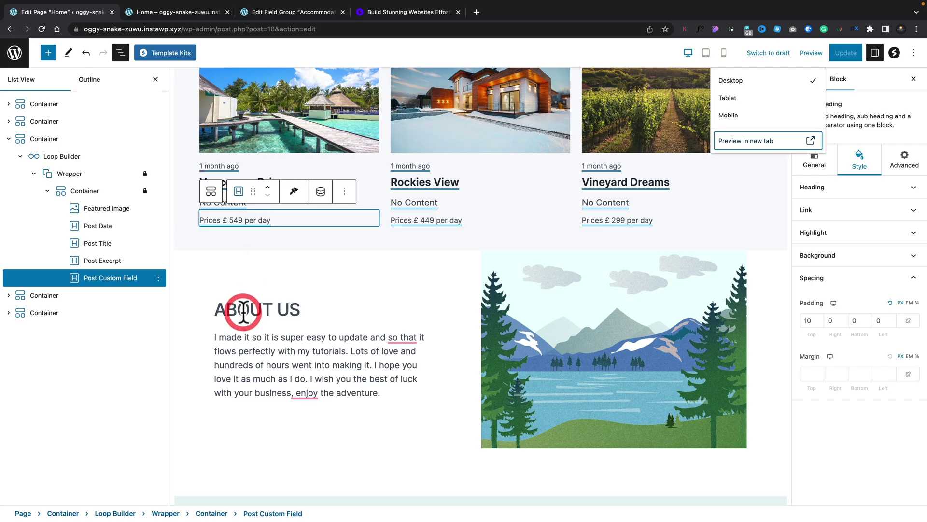
# Step: Select the ABOUT US heading on the page
pyautogui.click(243, 311)
# Step: Glance at the ABOUT US heading's dynamic content options, then start a new page
pyautogui.click(336, 281)
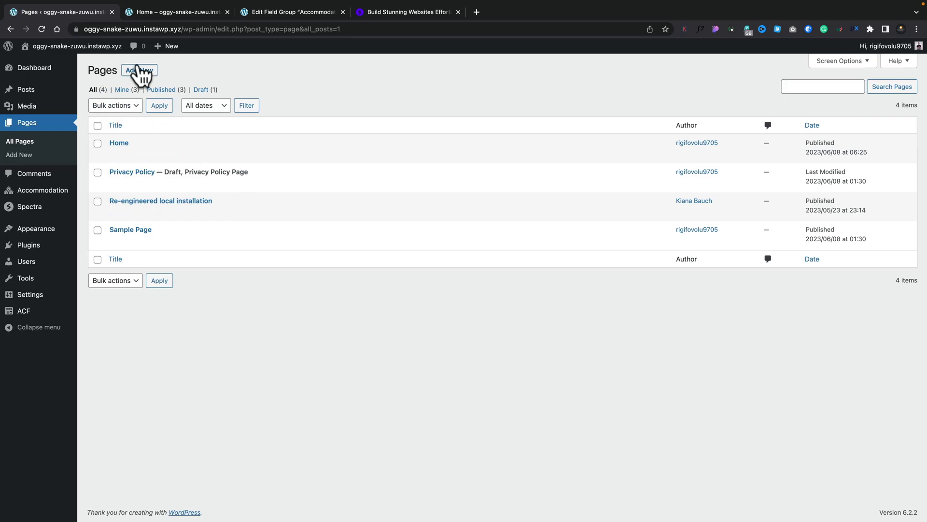
pyautogui.click(138, 69)
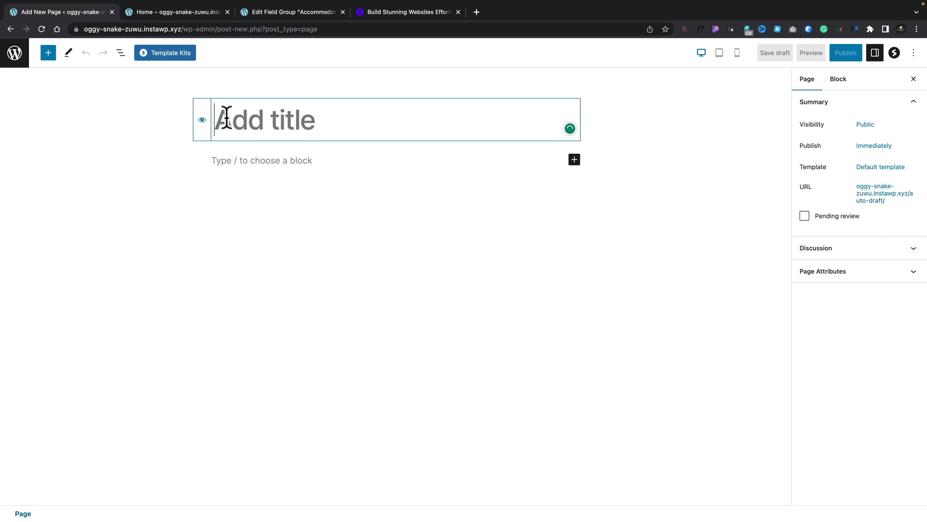
# Step: Title the new page 'Login' and publish it
pyautogui.click(223, 117)
pyautogui.write('Login')
pyautogui.click(843, 52)
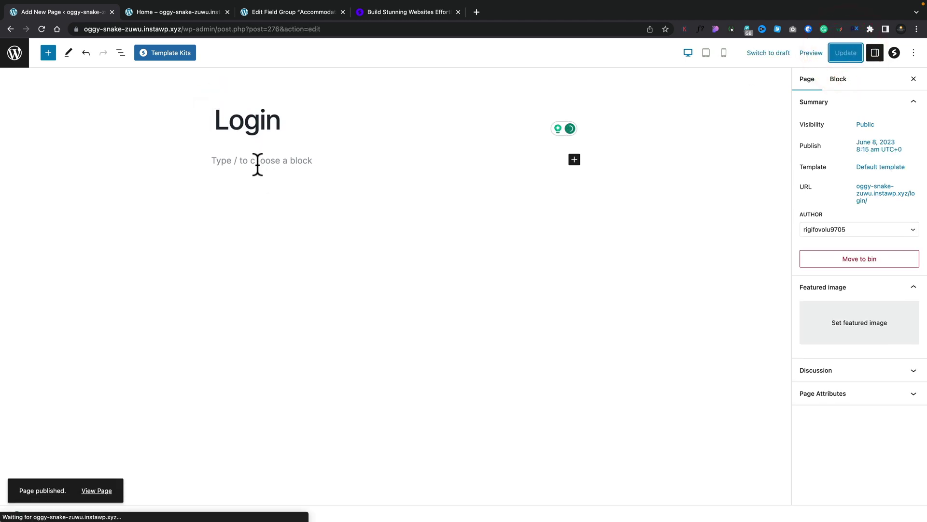
# Step: Insert a Container holding a Login Form block, found by searching 'log'
pyautogui.click(257, 160)
pyautogui.click(576, 159)
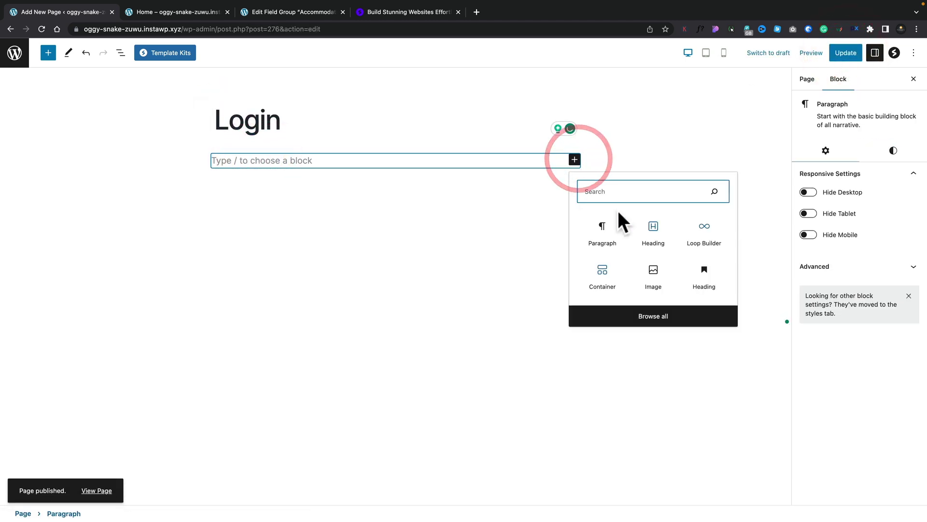
pyautogui.click(602, 272)
pyautogui.click(396, 173)
pyautogui.click(383, 213)
pyautogui.write('log')
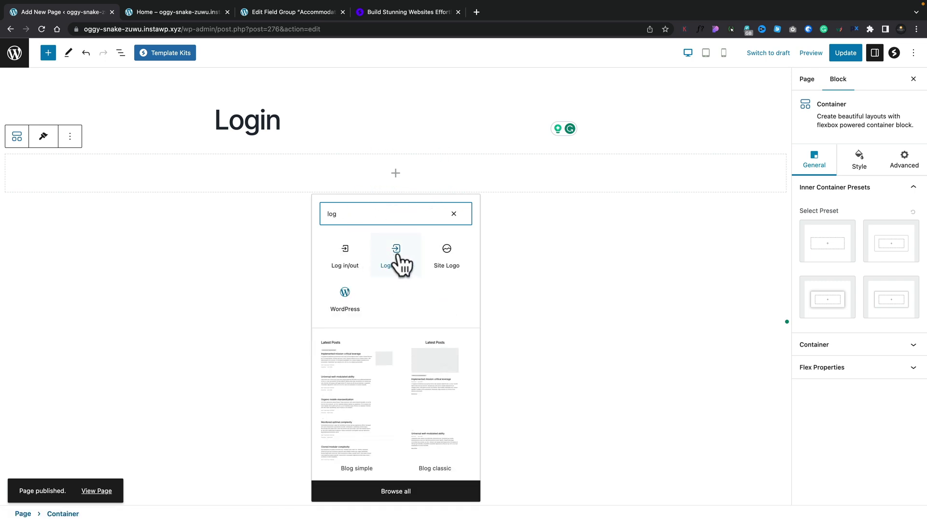
pyautogui.click(381, 256)
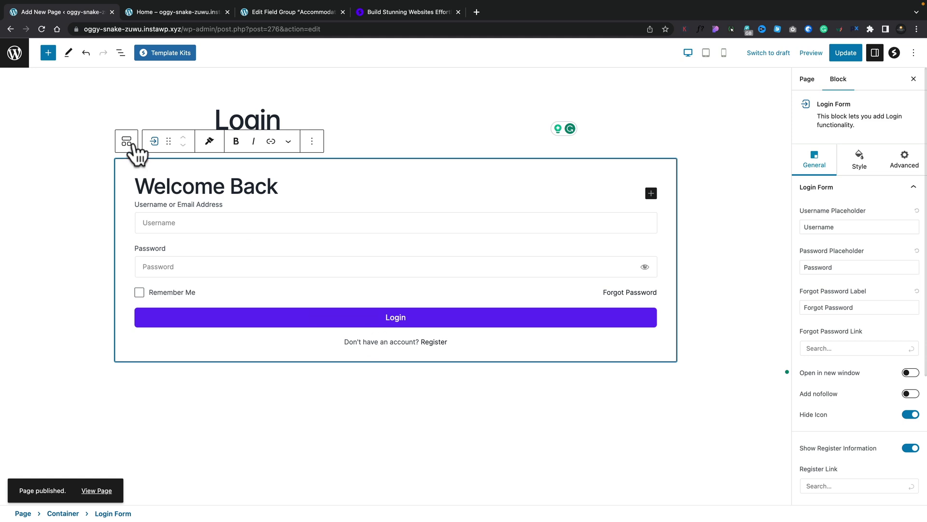
# Step: In List View, select the Welcome Back heading, then the whole Login Form block
pyautogui.click(121, 53)
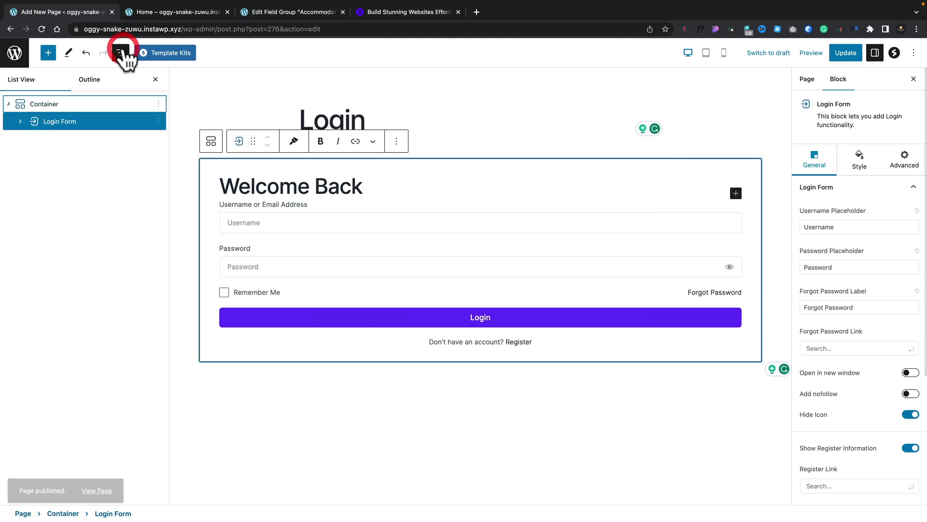
pyautogui.click(20, 122)
pyautogui.click(55, 139)
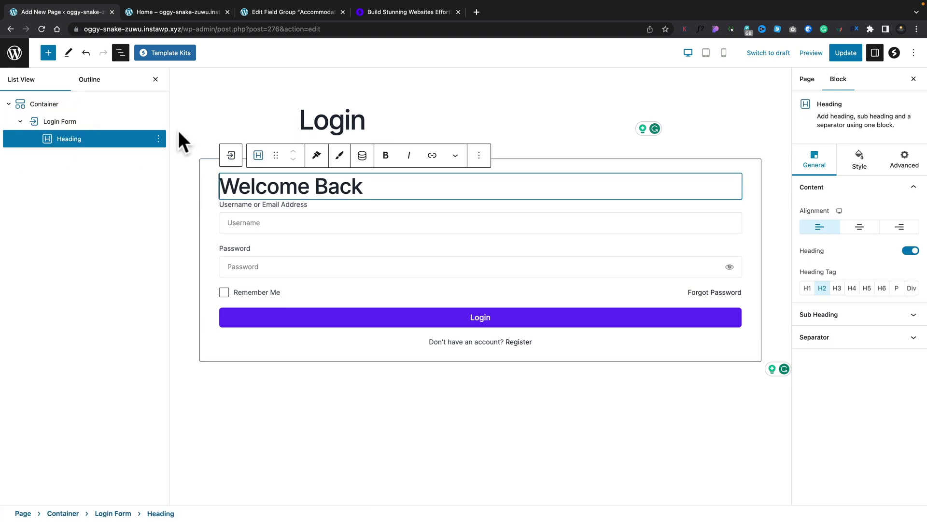
pyautogui.click(70, 122)
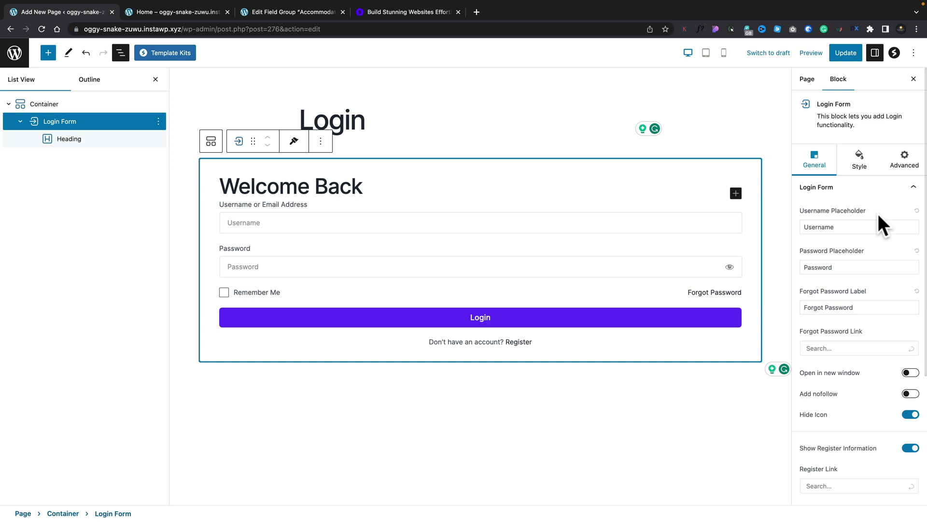
# Step: Turn off Hide Icon and toggle the Register line off and back on
pyautogui.click(908, 417)
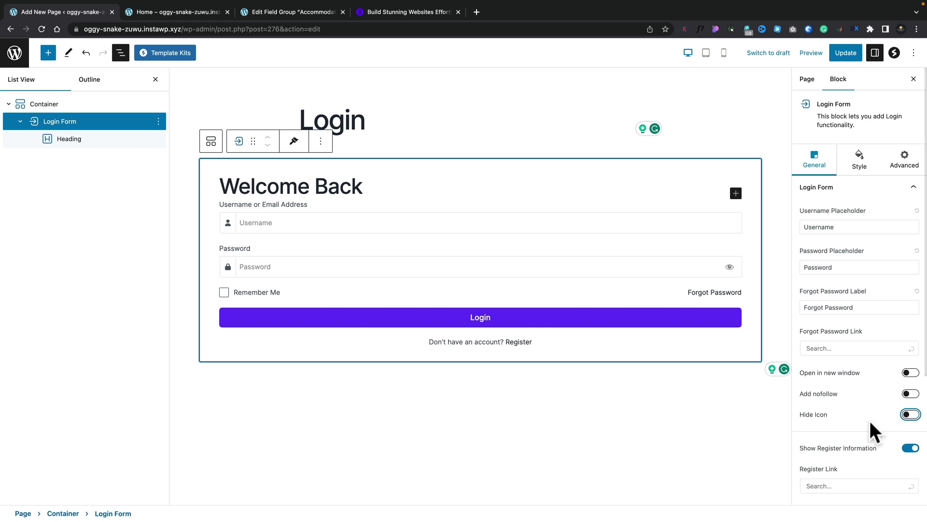
pyautogui.scroll(-5, 874, 432)
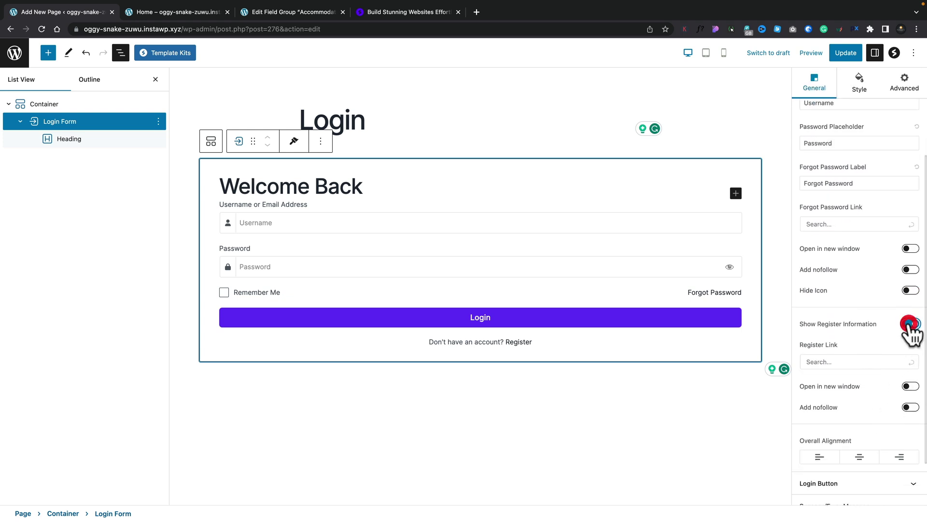
pyautogui.click(909, 324)
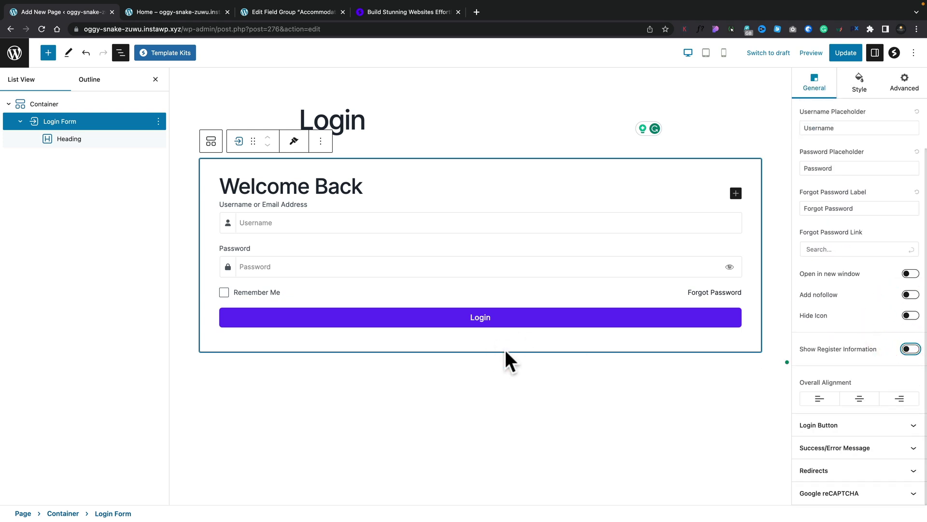
pyautogui.click(911, 348)
pyautogui.scroll(-3, 874, 374)
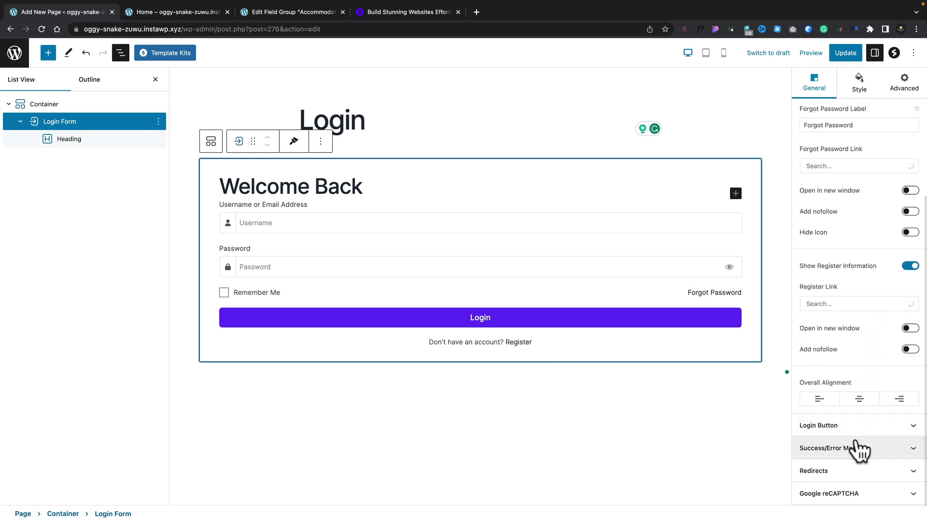
# Step: Review the message and after-login redirect options, then the form's Style settings
pyautogui.click(858, 447)
pyautogui.click(849, 302)
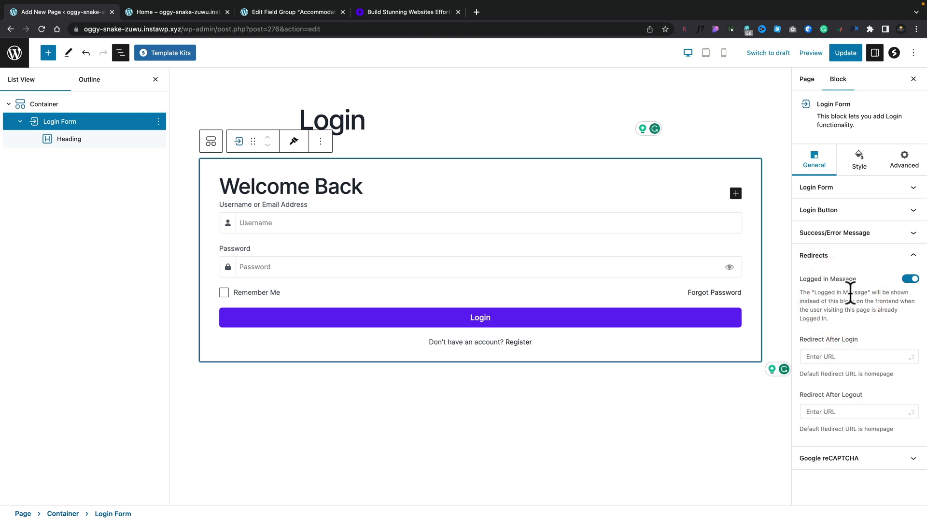
pyautogui.click(850, 187)
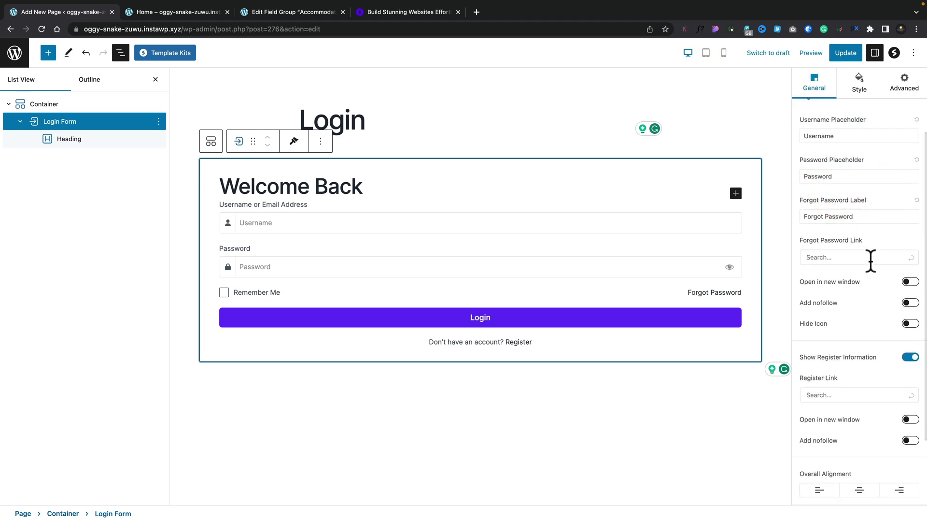
pyautogui.scroll(3, 871, 261)
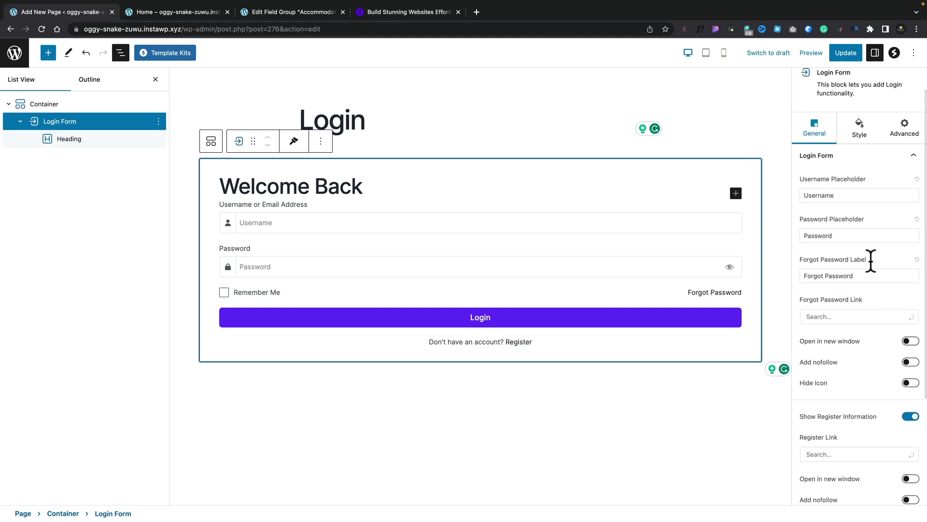
pyautogui.click(859, 139)
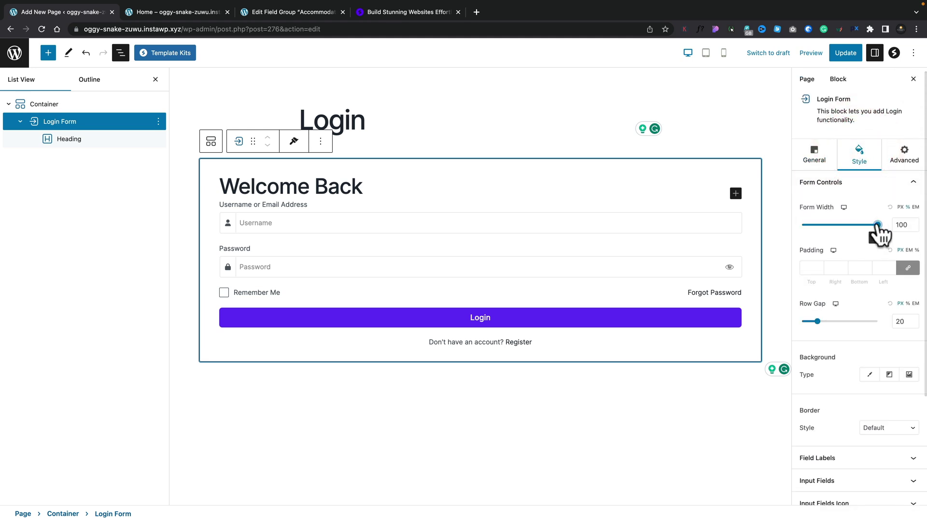
# Step: Set the login form to full width with row spacing and review register and message colours
pyautogui.moveTo(878, 226)
pyautogui.mouseDown()
pyautogui.moveTo(848, 226)
pyautogui.moveTo(878, 226)
pyautogui.mouseUp()
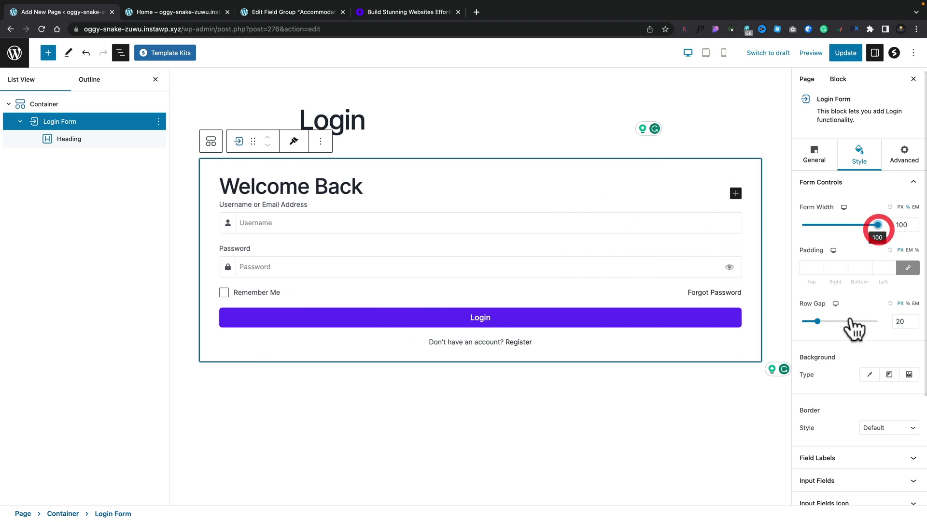
pyautogui.moveTo(818, 321)
pyautogui.mouseDown()
pyautogui.moveTo(835, 324)
pyautogui.moveTo(822, 321)
pyautogui.mouseUp()
pyautogui.scroll(-3, 831, 360)
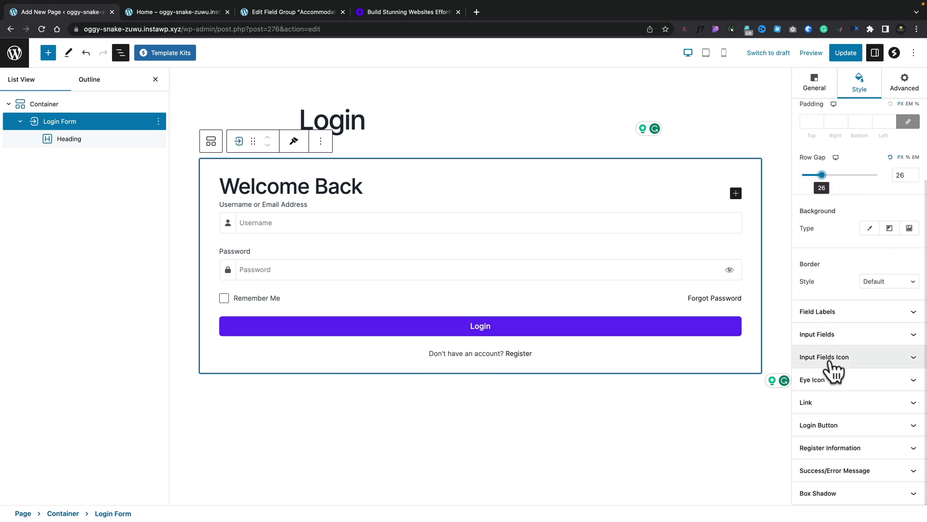
pyautogui.click(837, 447)
pyautogui.click(838, 451)
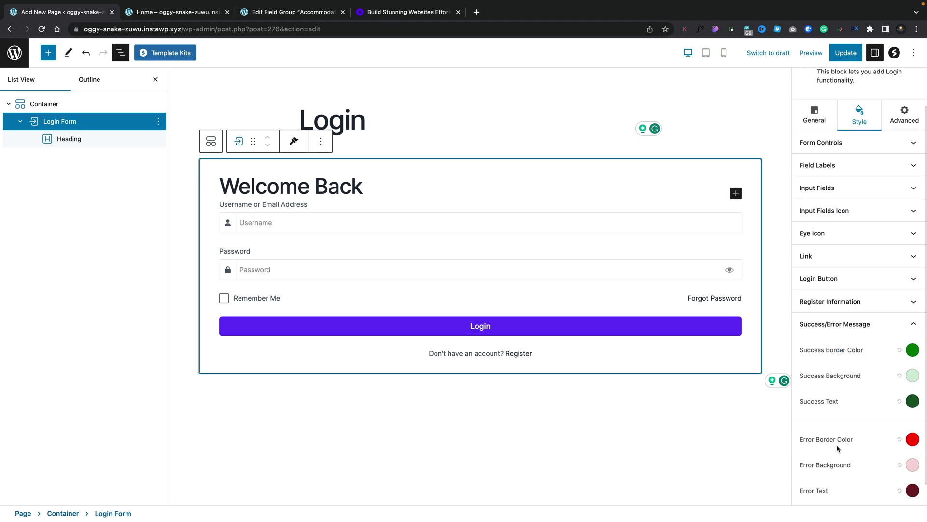
pyautogui.scroll(2, 894, 289)
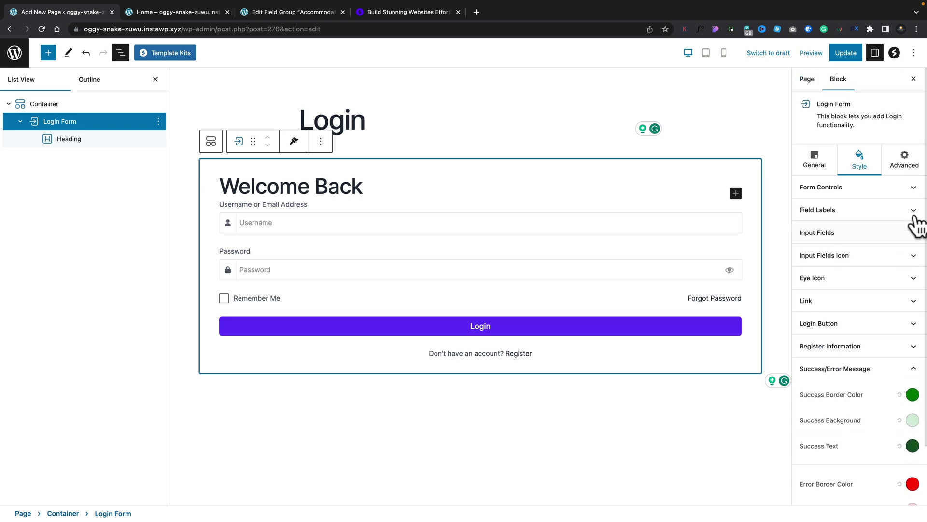
# Step: Apply the shadowed boxed container preset, then leave the editor to start a new page
pyautogui.click(899, 172)
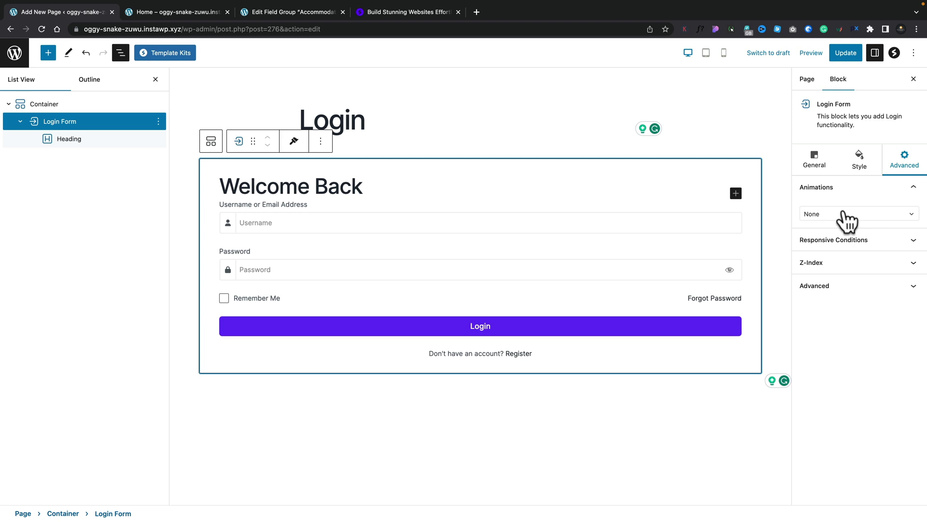
pyautogui.click(850, 241)
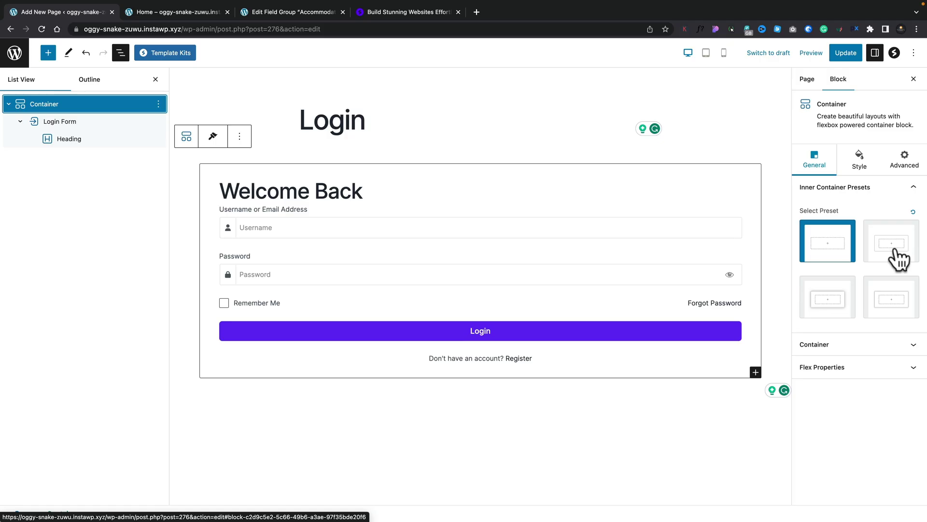
pyautogui.click(850, 295)
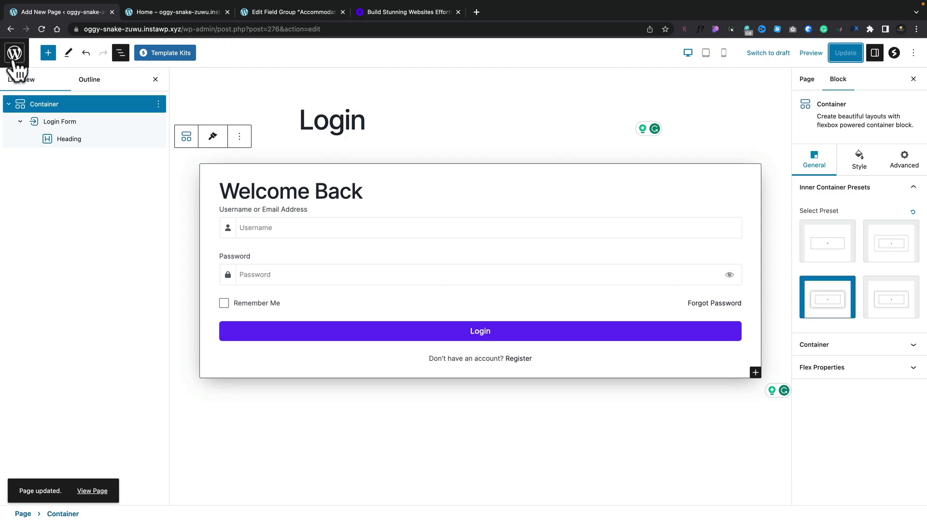
pyautogui.click(14, 54)
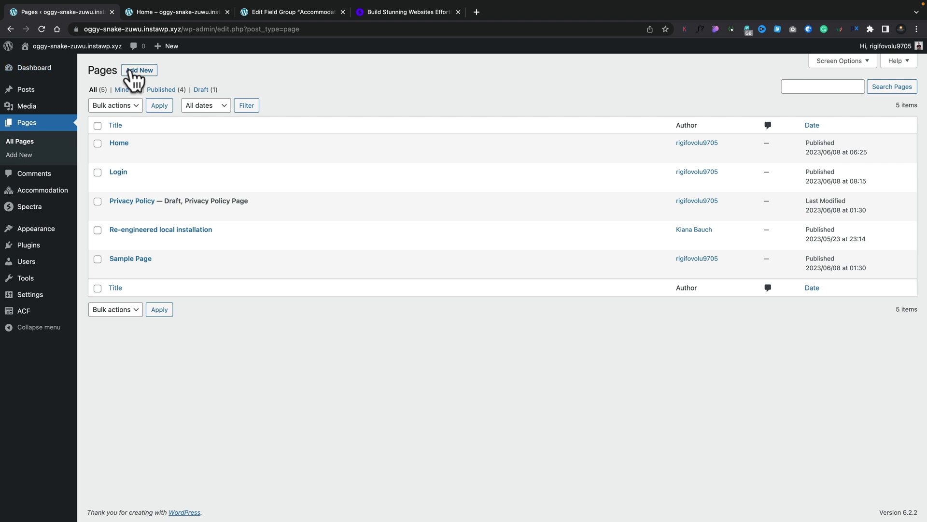
pyautogui.click(133, 71)
# Step: Title the page 'Registration' and insert a Registration Form block inside a Container
pyautogui.click(247, 129)
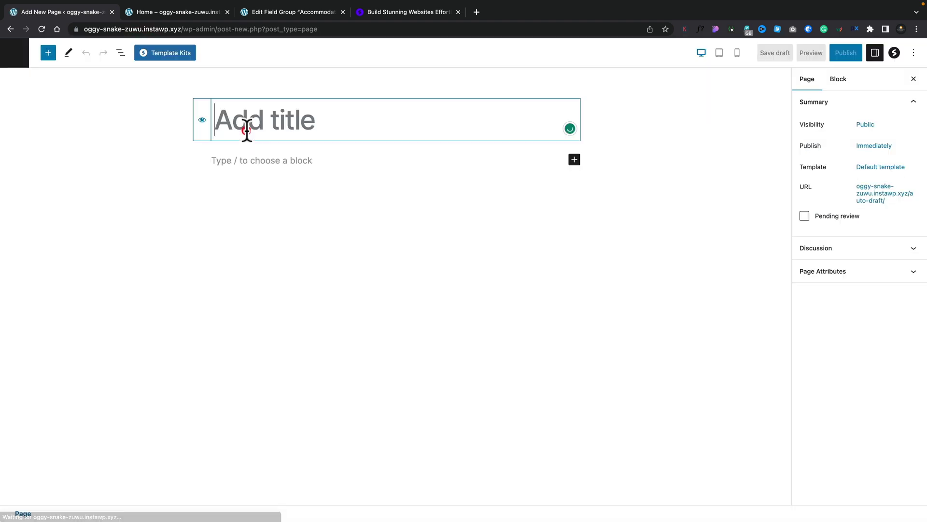
pyautogui.write('Registration')
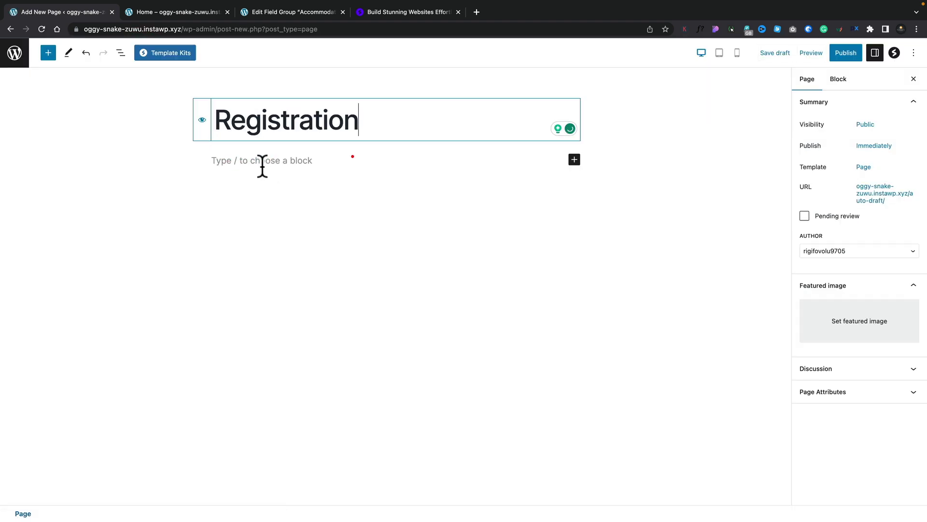
pyautogui.click(263, 165)
pyautogui.click(574, 160)
pyautogui.click(392, 211)
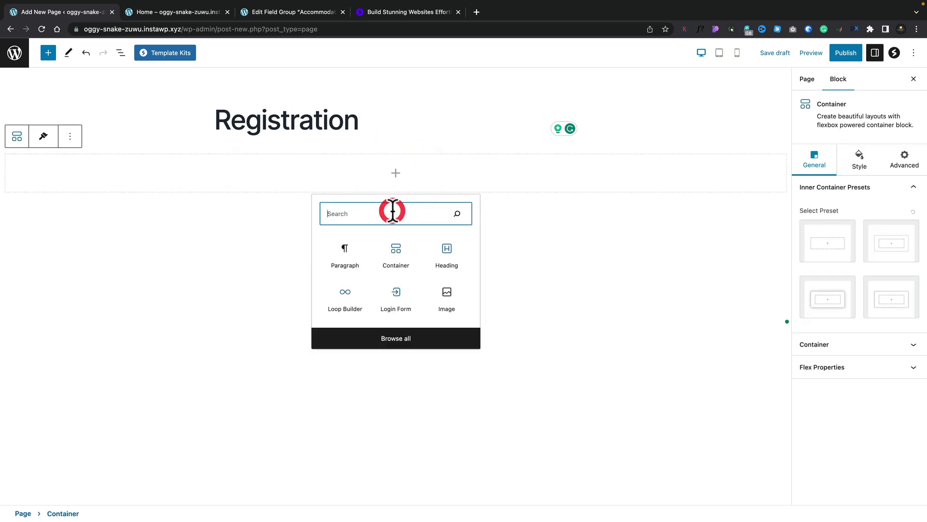
pyautogui.write('regi')
pyautogui.press('Return')
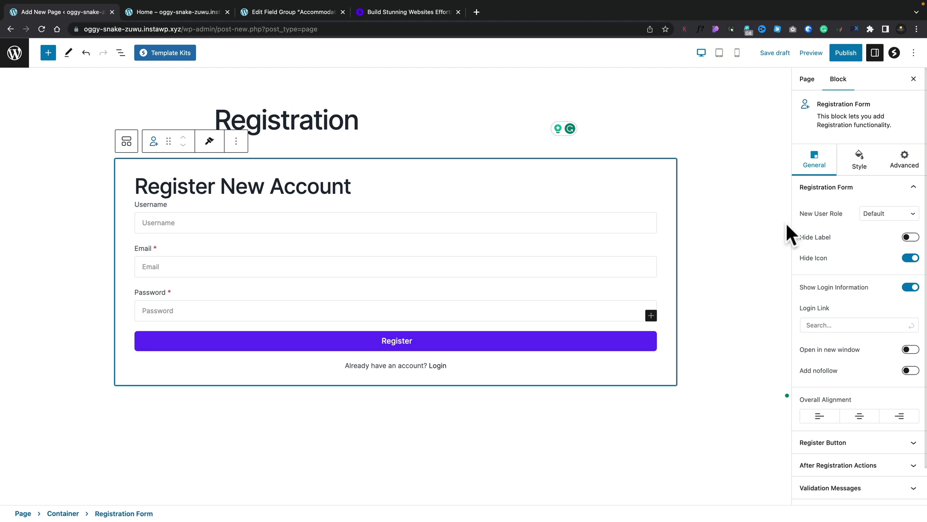
# Step: Hide the form's field labels, show field icons, and expand After Registration Actions
pyautogui.click(910, 238)
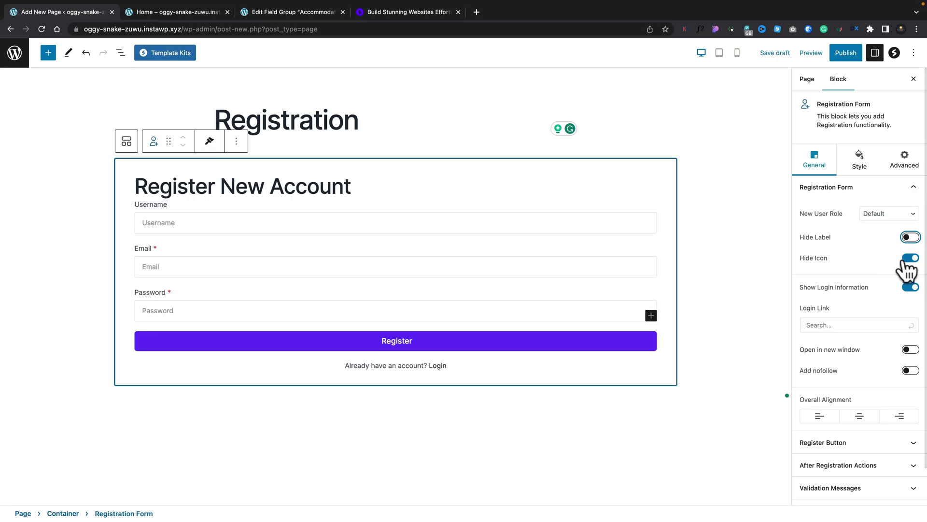
pyautogui.click(904, 261)
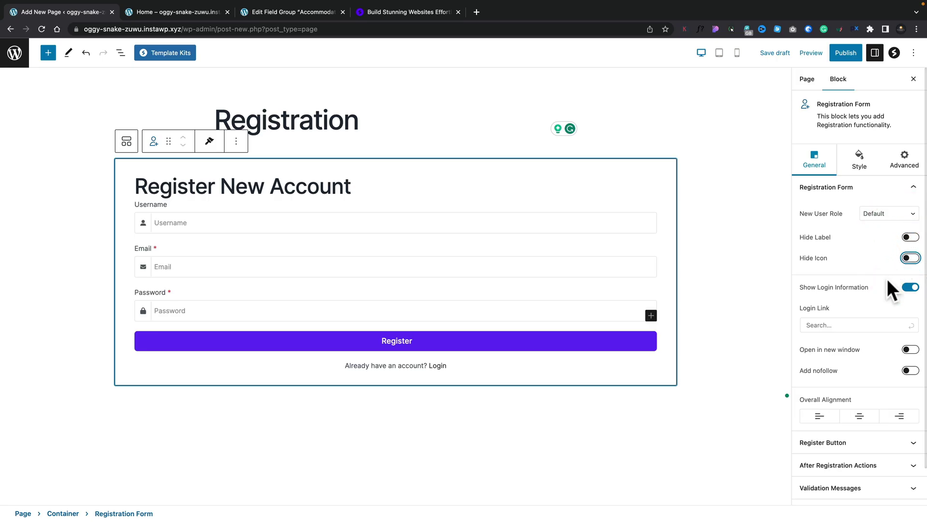
pyautogui.scroll(-1, 891, 288)
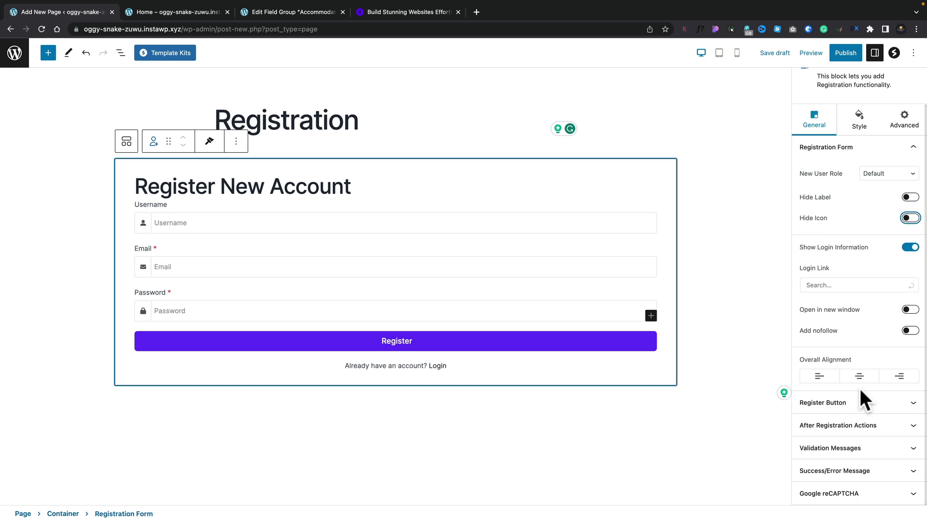
pyautogui.click(858, 424)
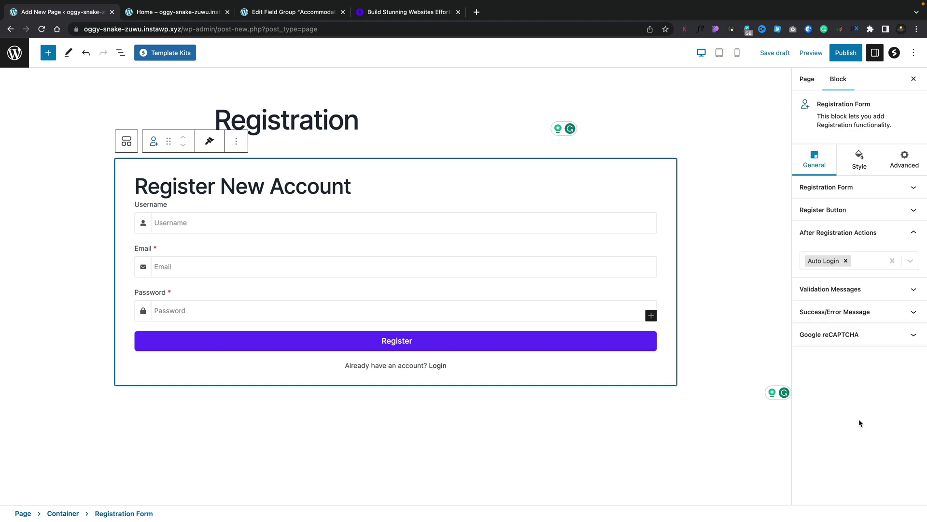
# Step: Add Send Email as an after-registration action, switch off Test Popup, and create a new popup
pyautogui.click(880, 261)
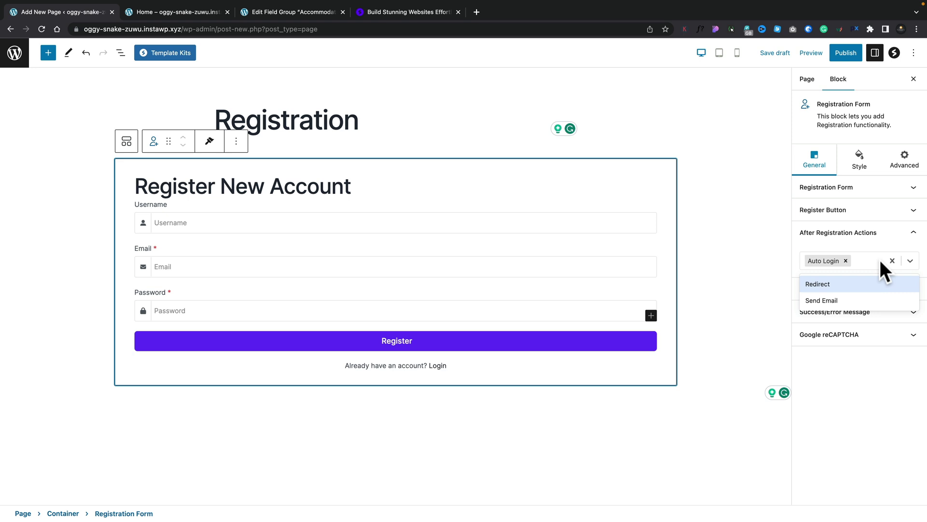
pyautogui.click(833, 300)
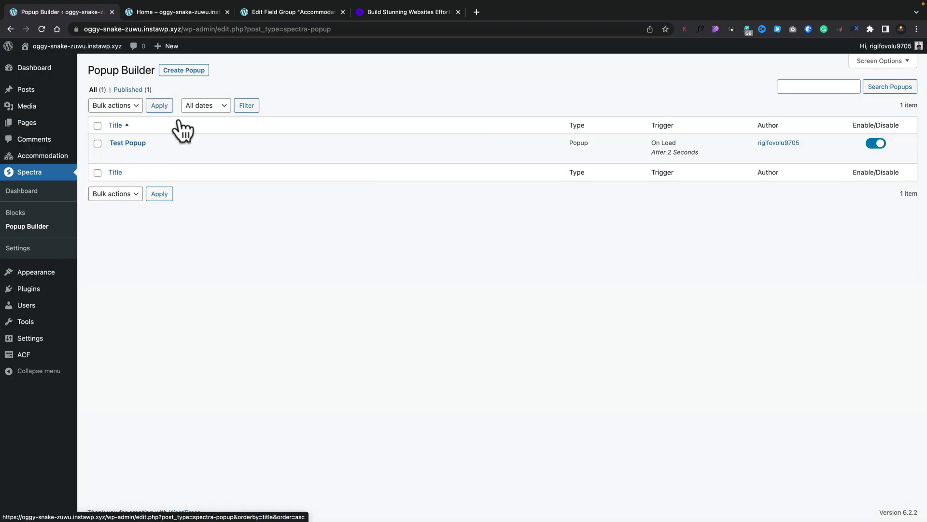
pyautogui.click(874, 145)
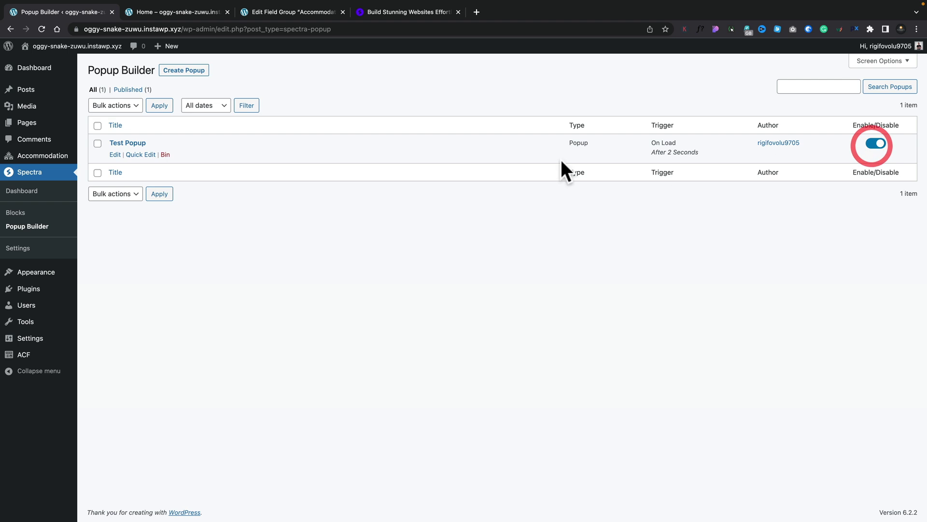
pyautogui.click(195, 77)
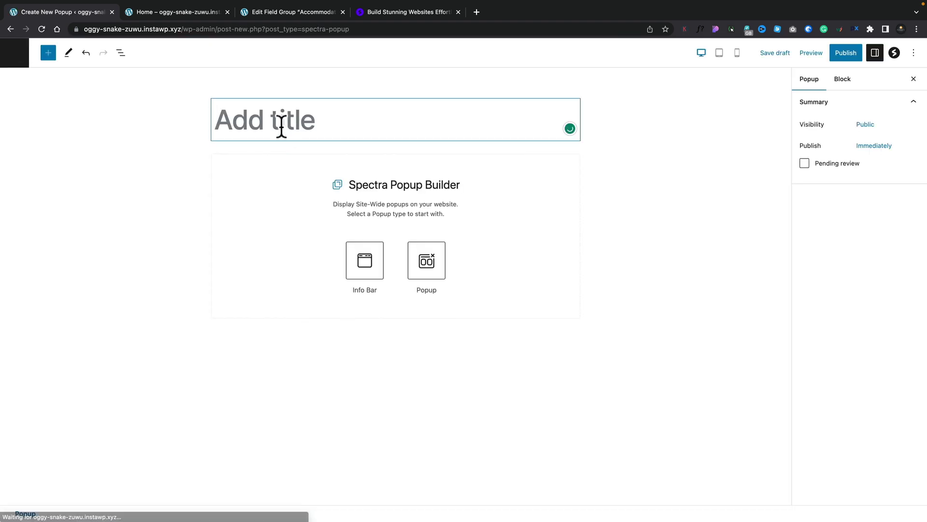
# Step: Title the new popup 'My Popup' and choose the standard Popup type
pyautogui.click(277, 123)
pyautogui.write('My Popup')
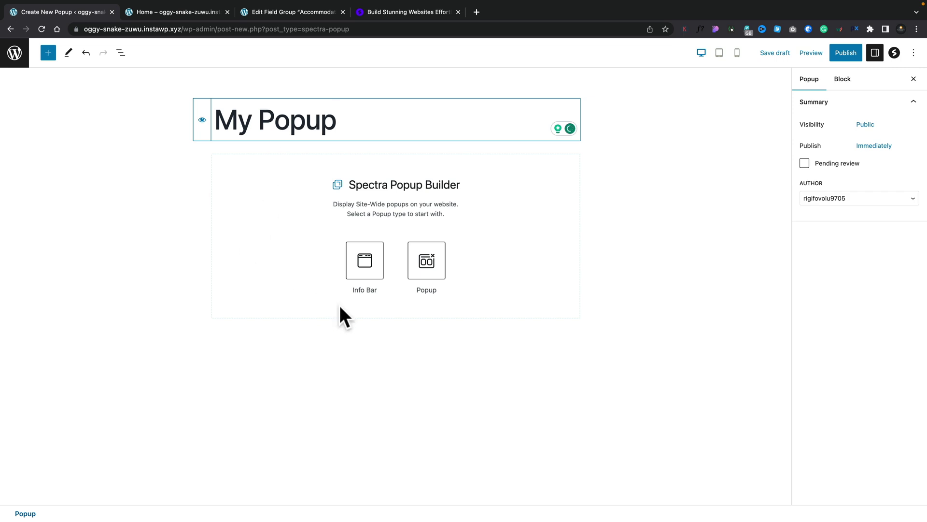
pyautogui.click(424, 257)
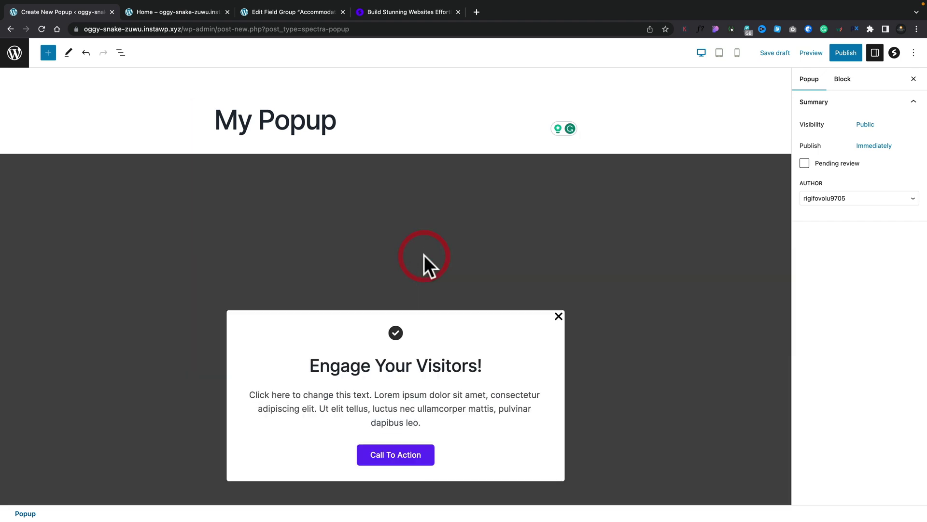
# Step: Remove the default Info Box from the Popup Builder using List View
pyautogui.scroll(-5, 442, 338)
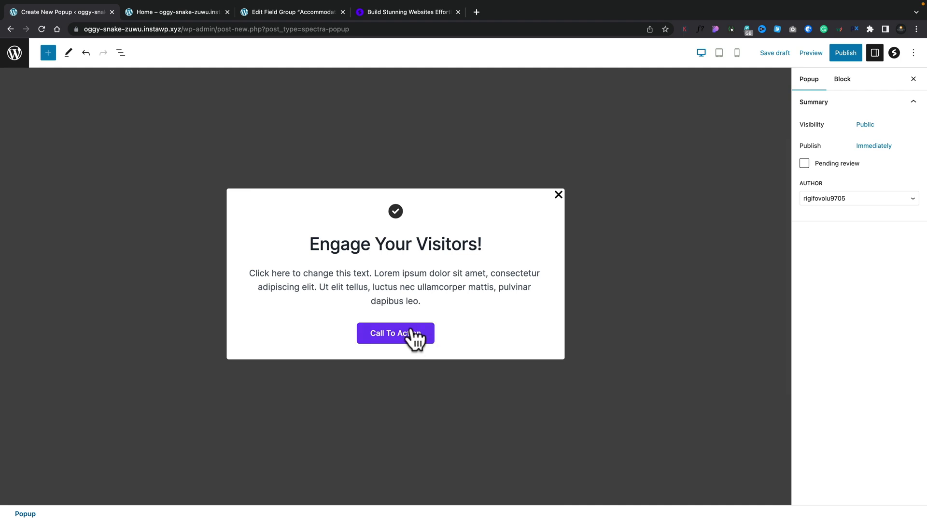
pyautogui.click(121, 54)
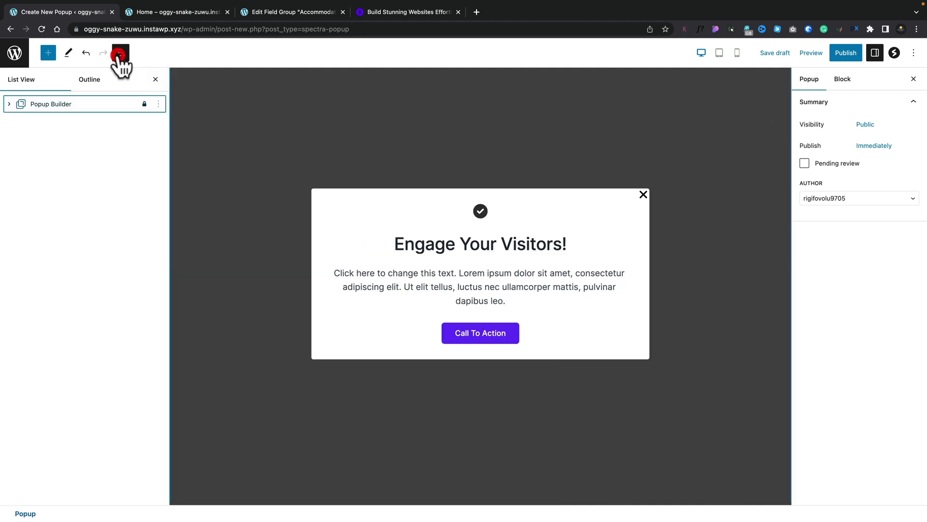
pyautogui.click(8, 104)
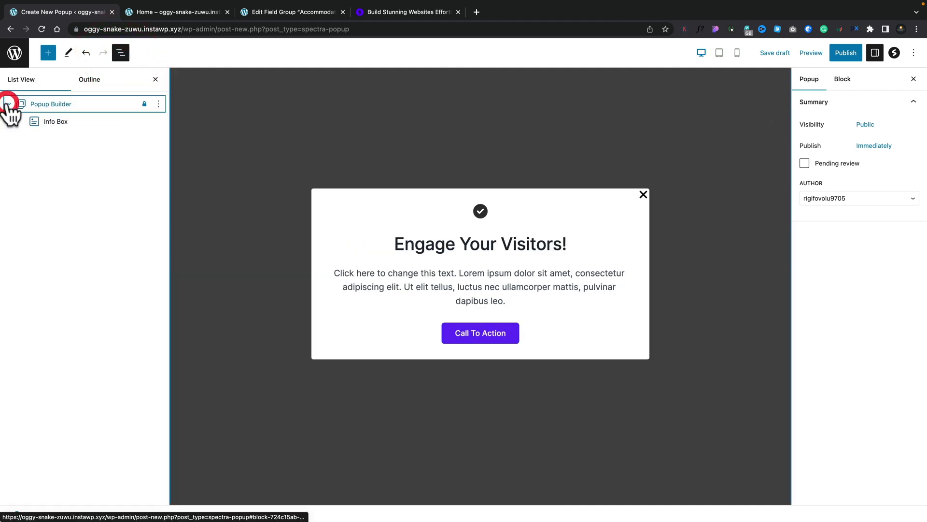
pyautogui.click(59, 121)
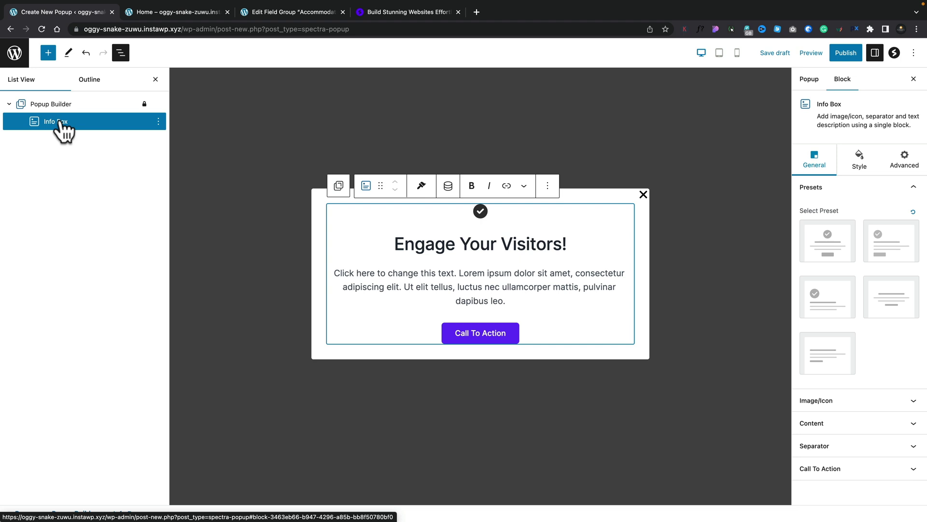
pyautogui.click(159, 121)
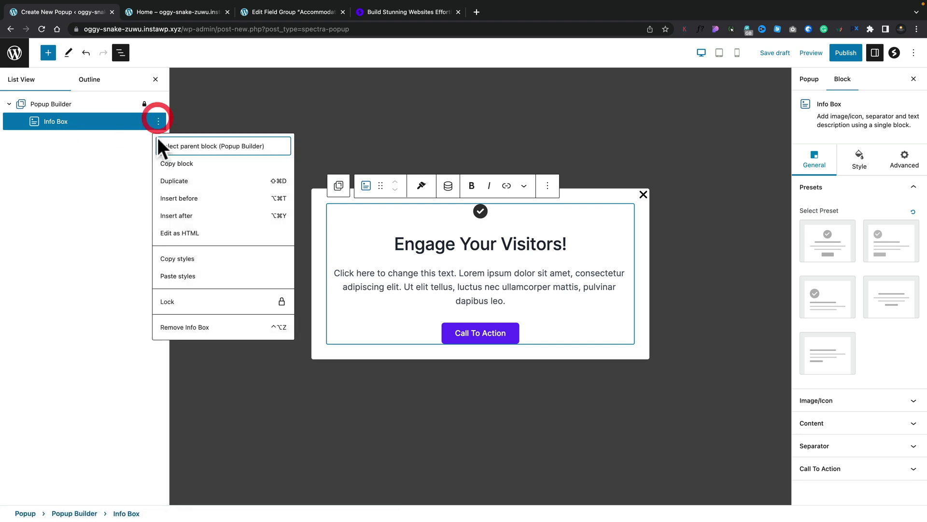
pyautogui.click(173, 327)
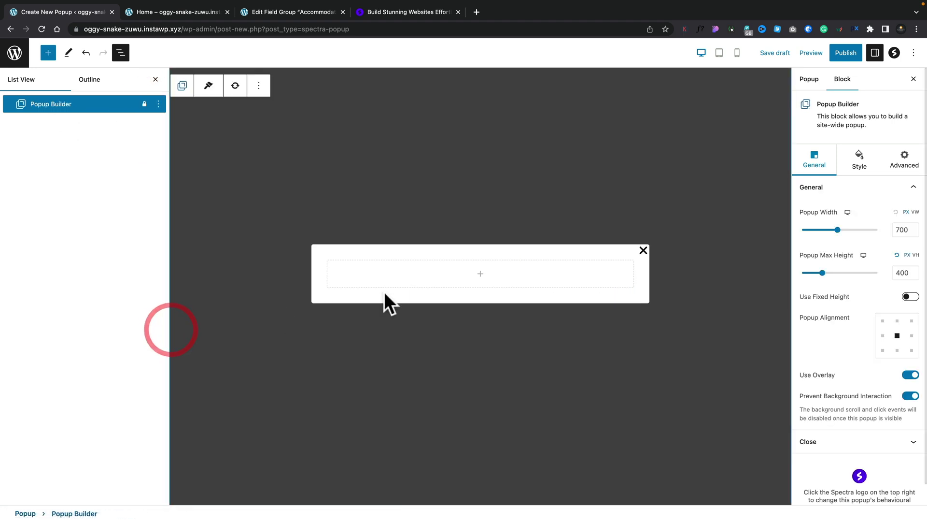
# Step: Insert a Form block using the Newsletter Form variation into the empty popup
pyautogui.click(479, 272)
pyautogui.click(451, 314)
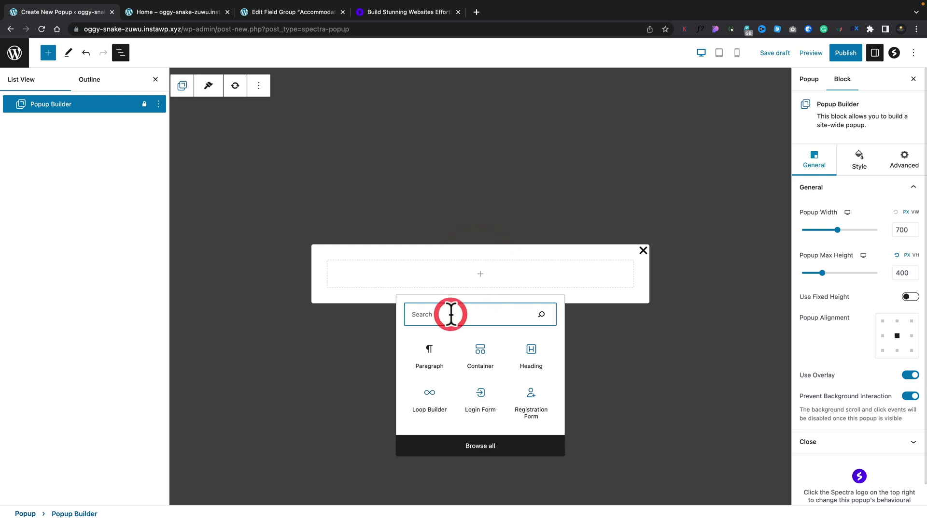
pyautogui.write('form')
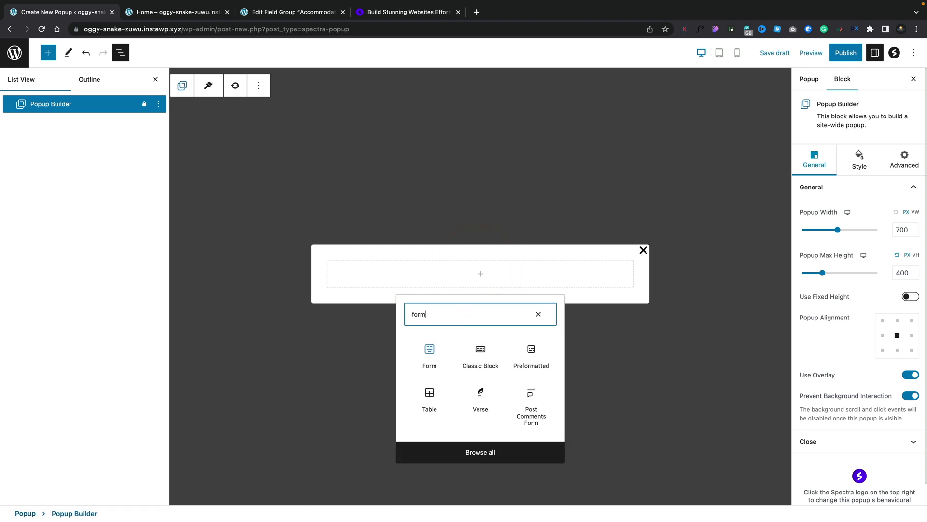
pyautogui.click(434, 362)
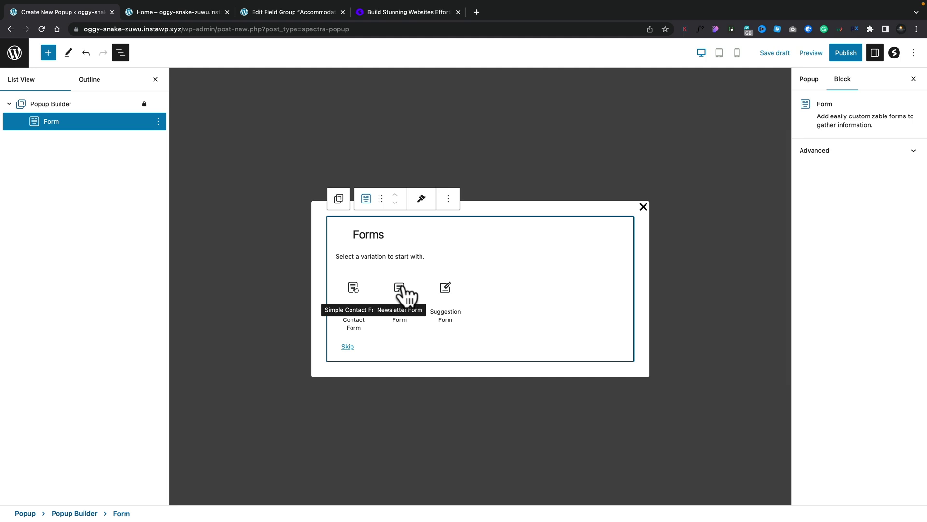
pyautogui.click(404, 293)
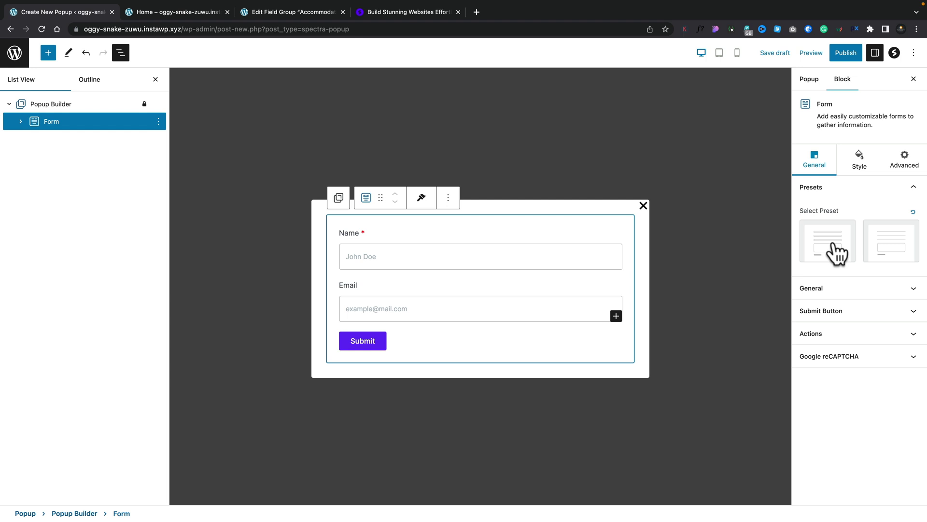
# Step: Keep the boxed form preset, review the form's general and style settings, and open its block actions
pyautogui.click(890, 244)
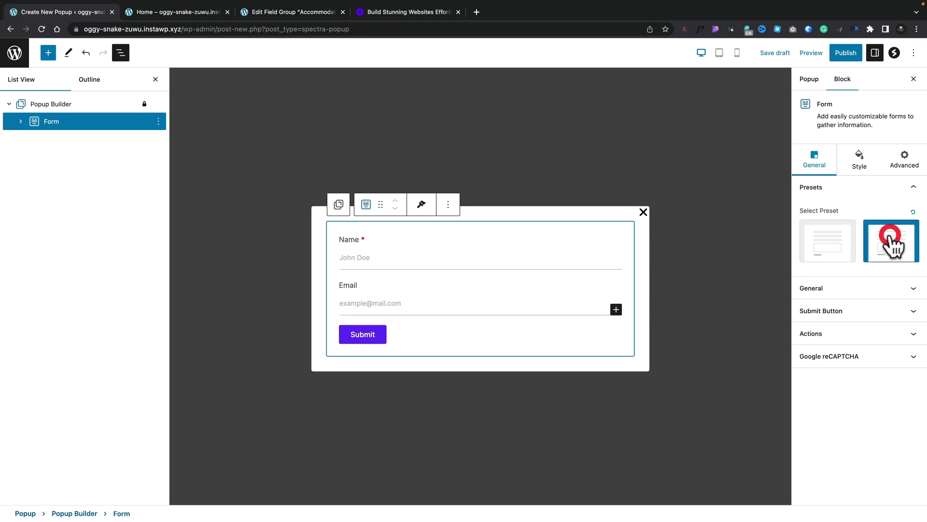
pyautogui.click(840, 251)
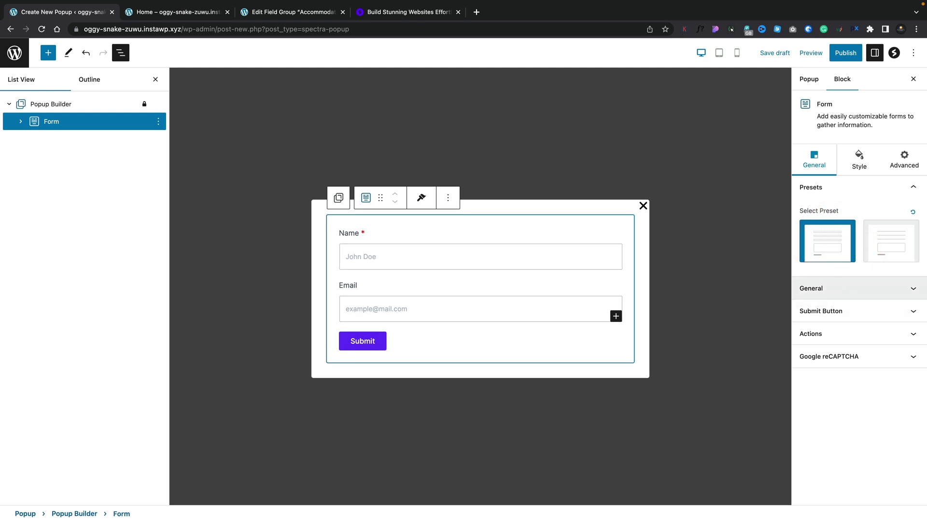
pyautogui.click(837, 288)
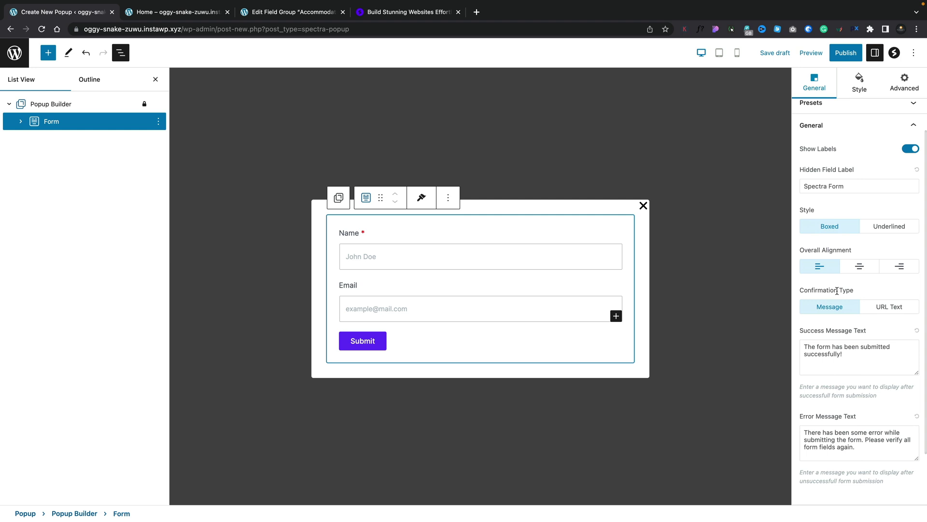
pyautogui.scroll(3, 837, 291)
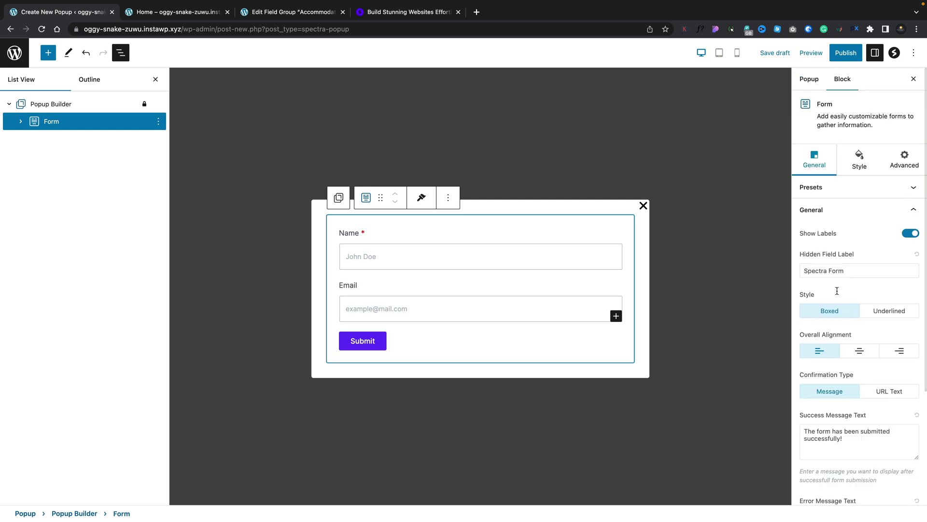
pyautogui.click(859, 165)
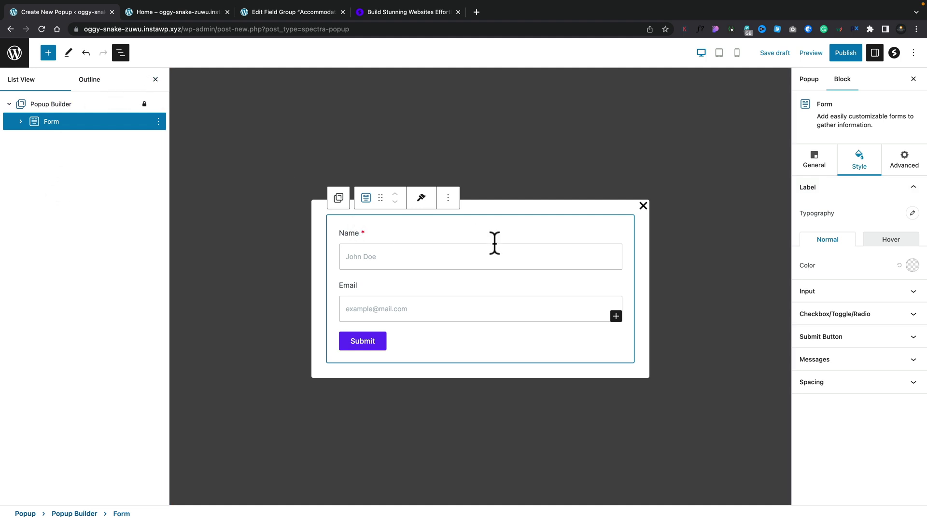
pyautogui.click(159, 122)
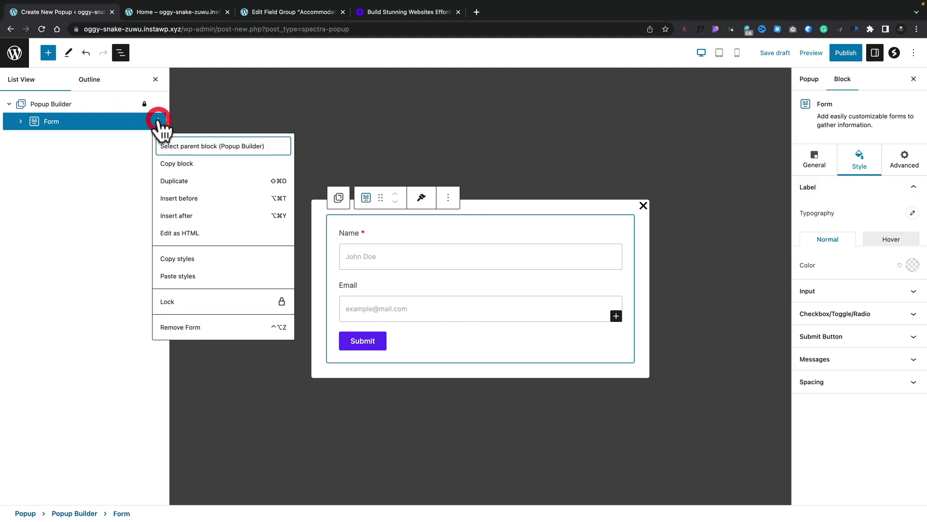
# Step: Insert an Image block above the form showing the sunset boat photo from the Media Library
pyautogui.click(177, 196)
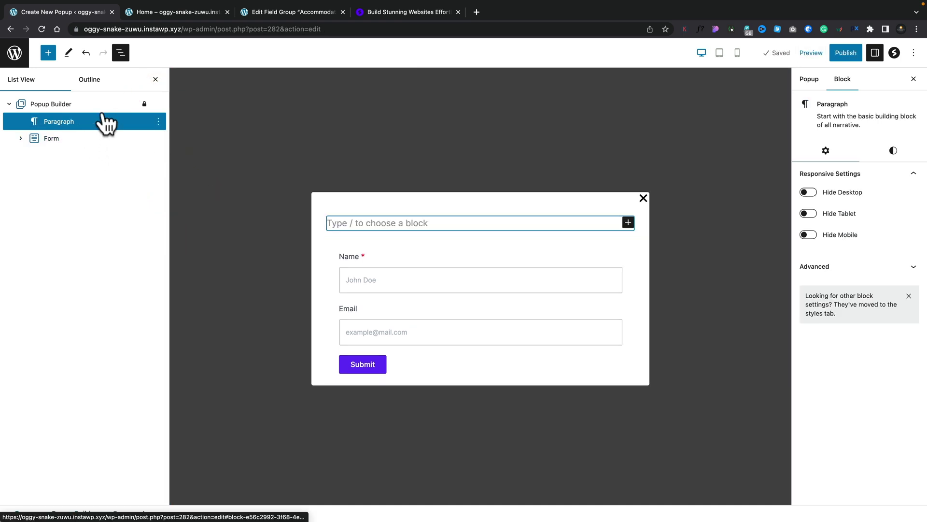
pyautogui.click(628, 222)
pyautogui.click(398, 307)
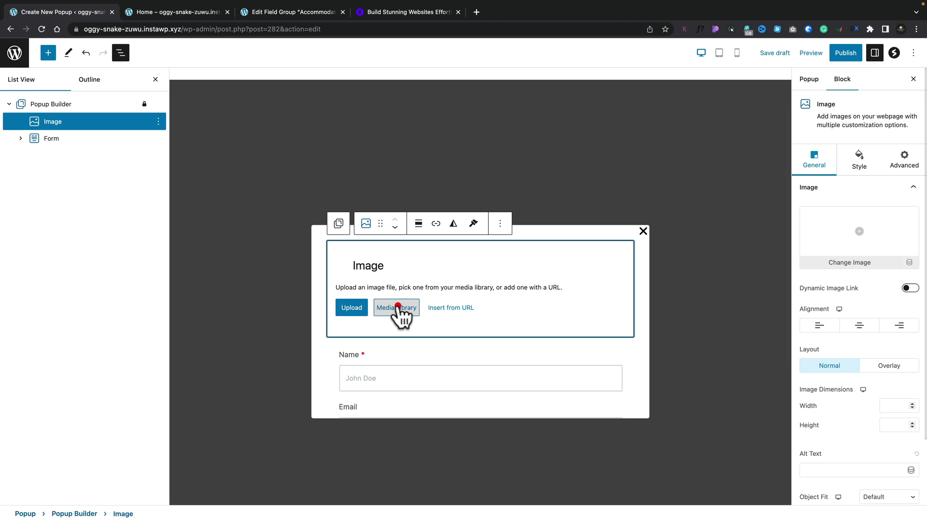
pyautogui.click(490, 315)
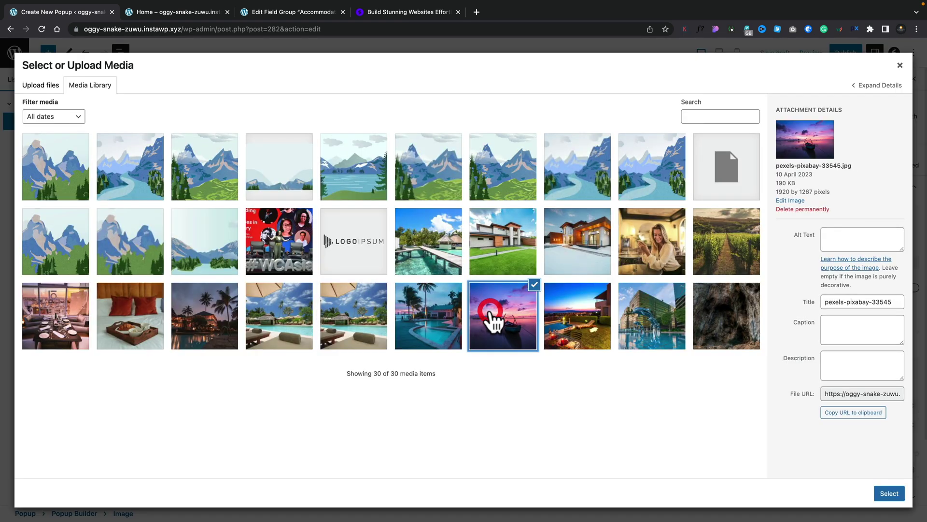
pyautogui.click(891, 494)
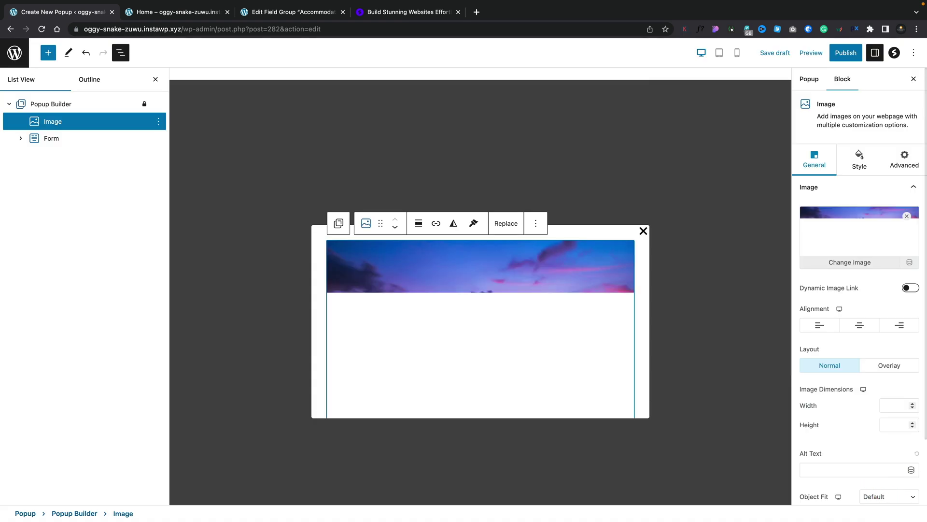
# Step: Raise the Popup Builder's Max Height to 850 and check its close settings
pyautogui.scroll(-5, 425, 333)
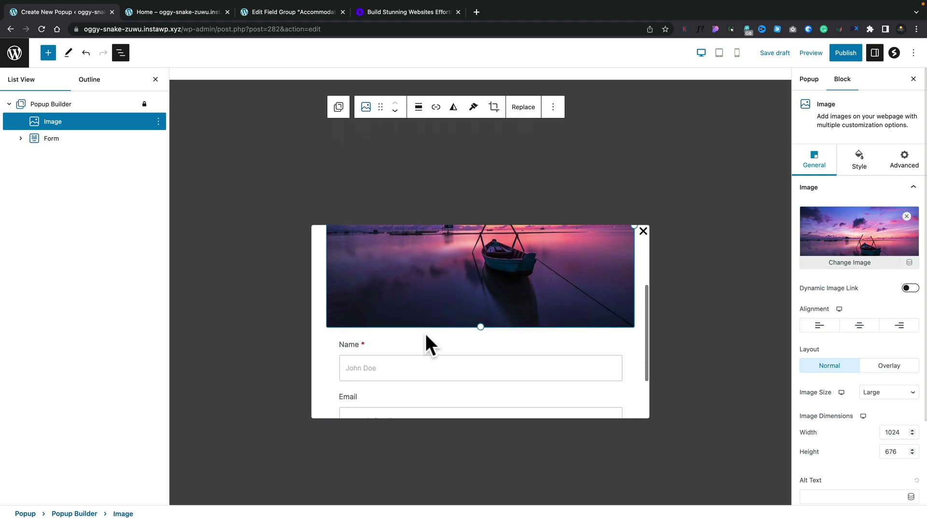
pyautogui.scroll(2, 425, 333)
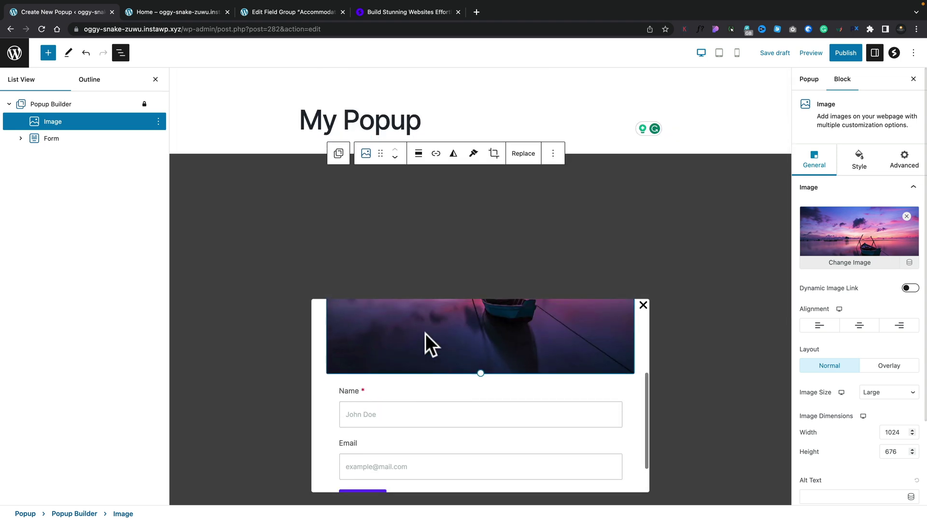
pyautogui.click(67, 105)
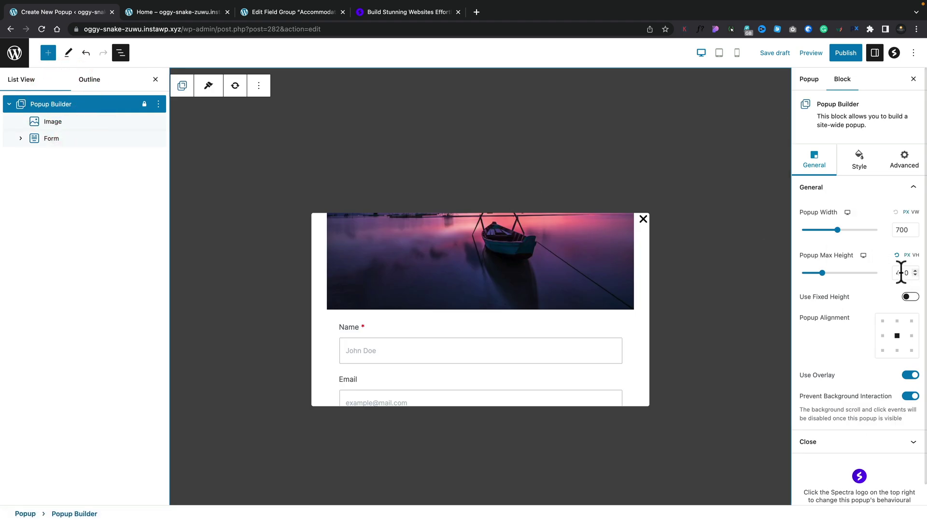
pyautogui.moveTo(822, 272); pyautogui.dragTo(845, 276)
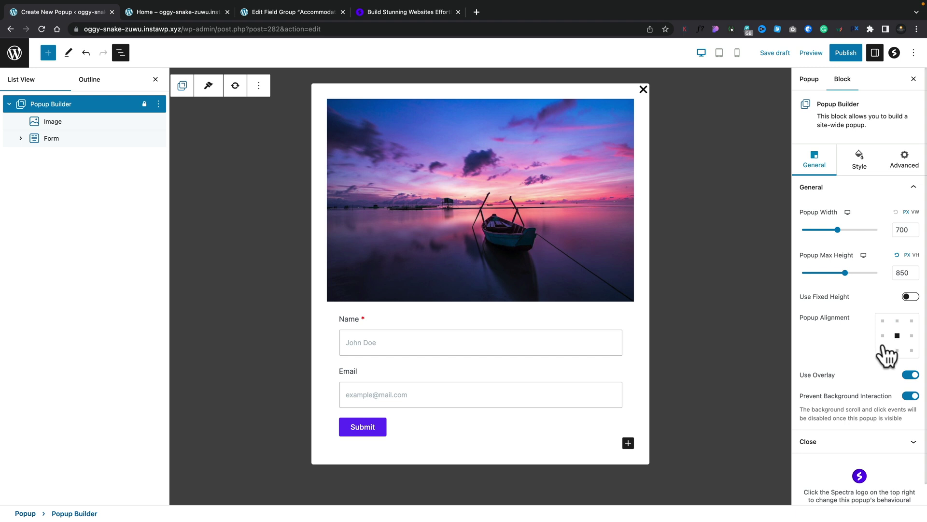
pyautogui.scroll(-1, 847, 367)
pyautogui.click(821, 423)
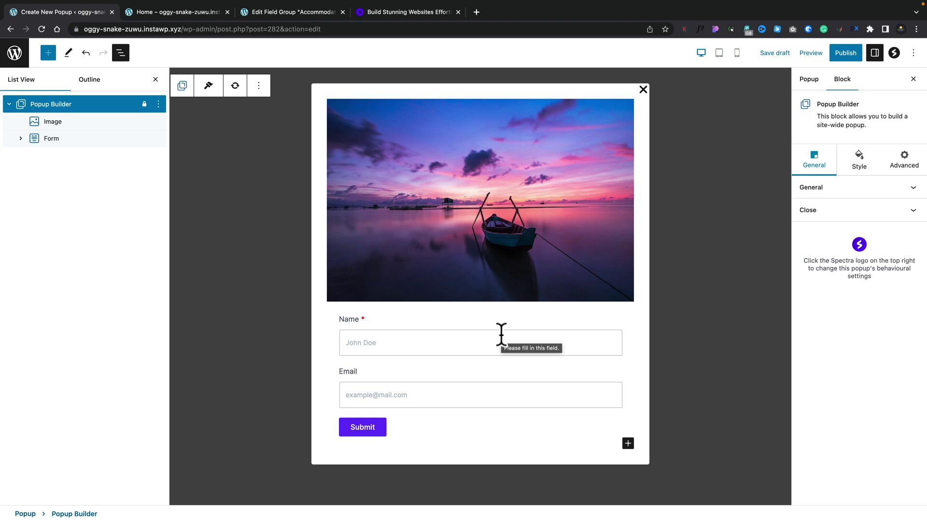
pyautogui.click(896, 54)
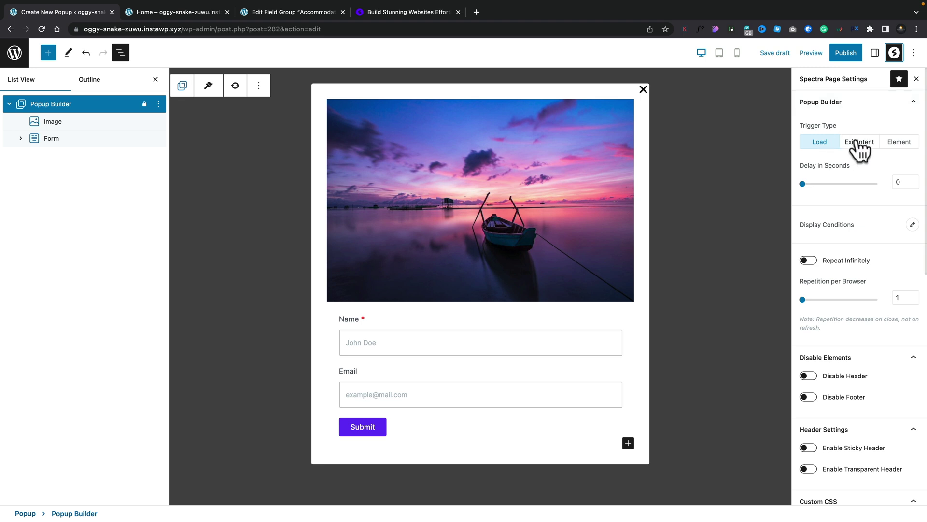
# Step: Set the popup trigger to Load with a 2-second delay
pyautogui.click(896, 143)
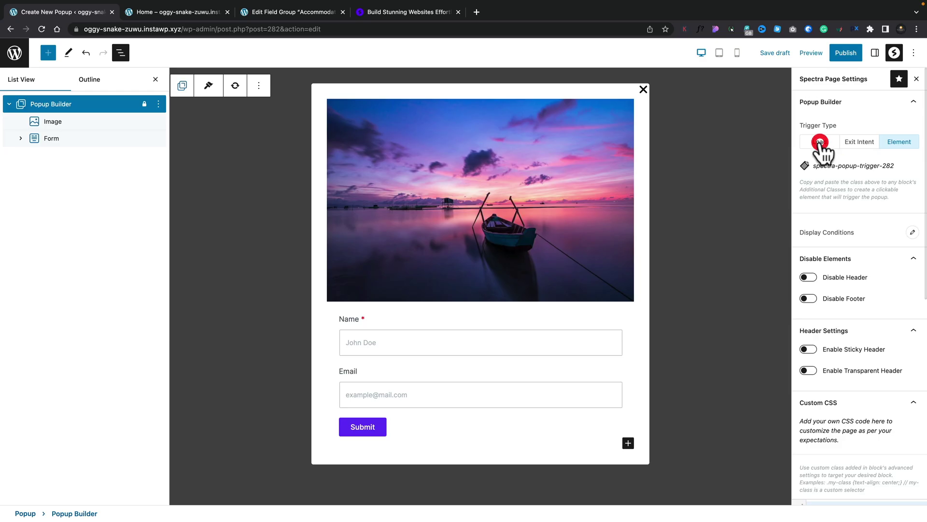
pyautogui.click(820, 142)
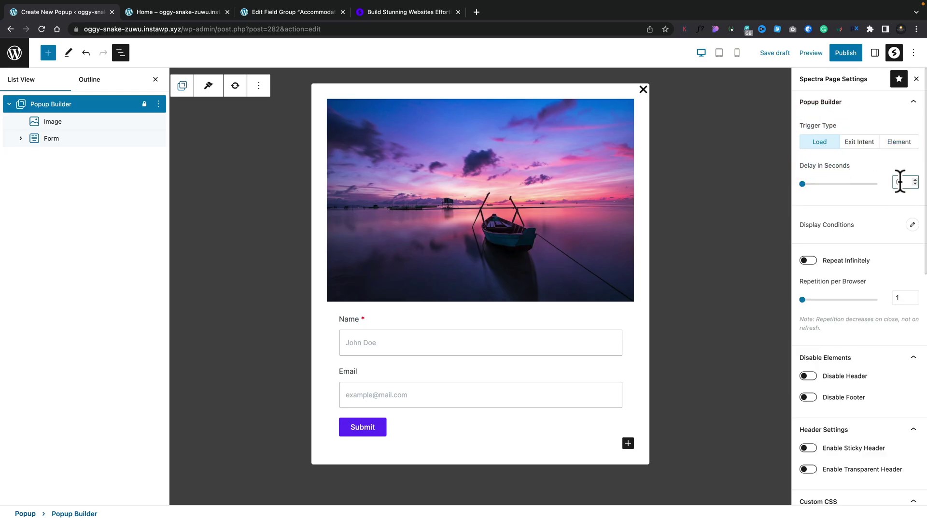
pyautogui.write('2')
# Step: Keep the display location as Entire Website with no excluded pages
pyautogui.click(912, 225)
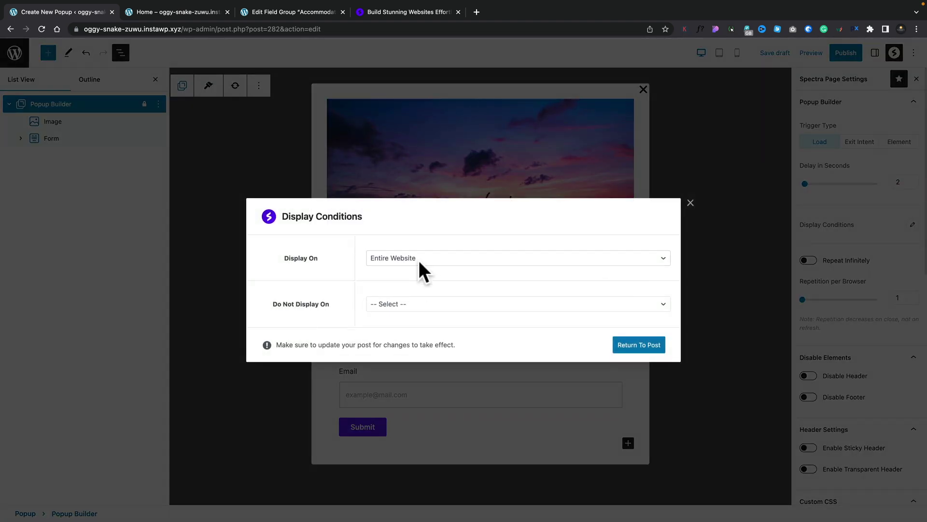
pyautogui.click(419, 259)
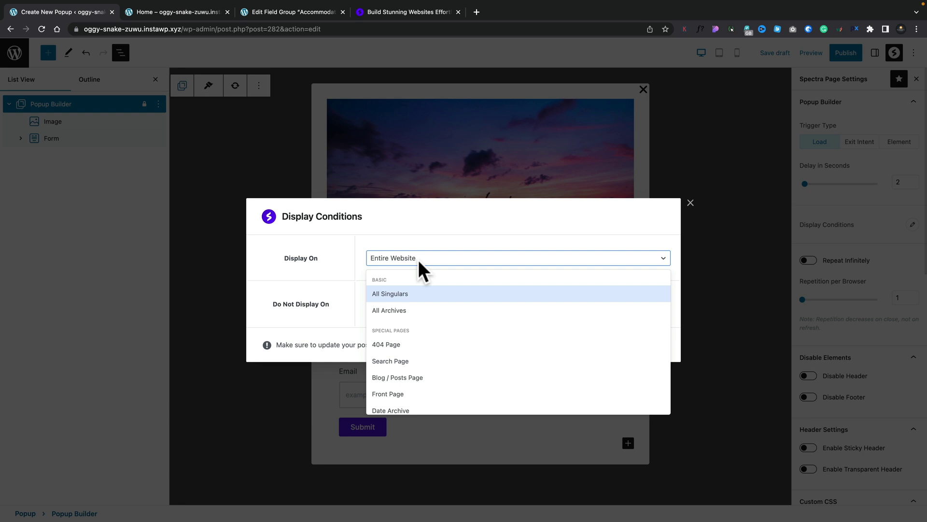
pyautogui.click(411, 257)
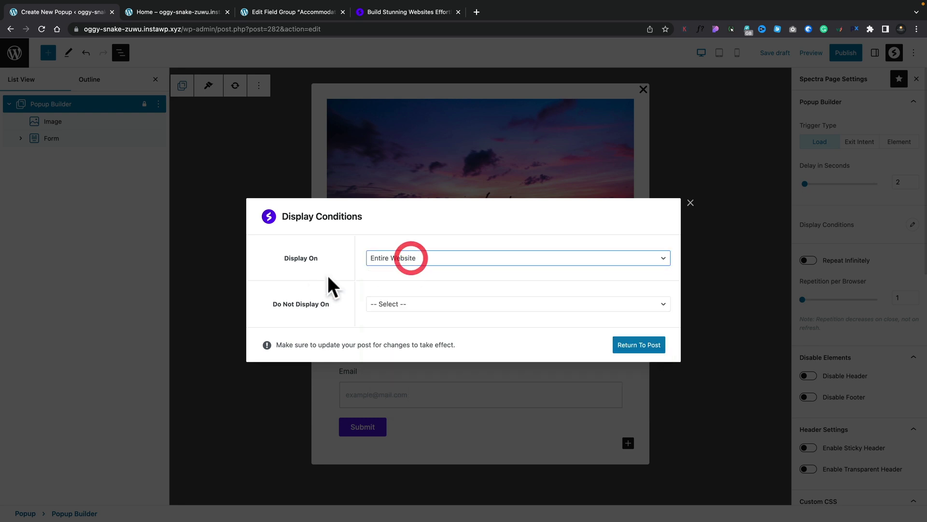
pyautogui.click(381, 301)
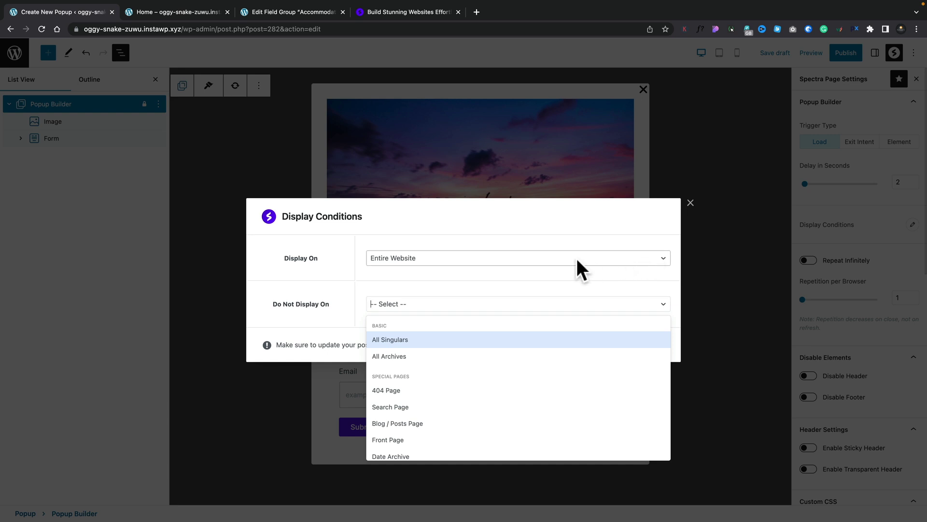
pyautogui.click(505, 223)
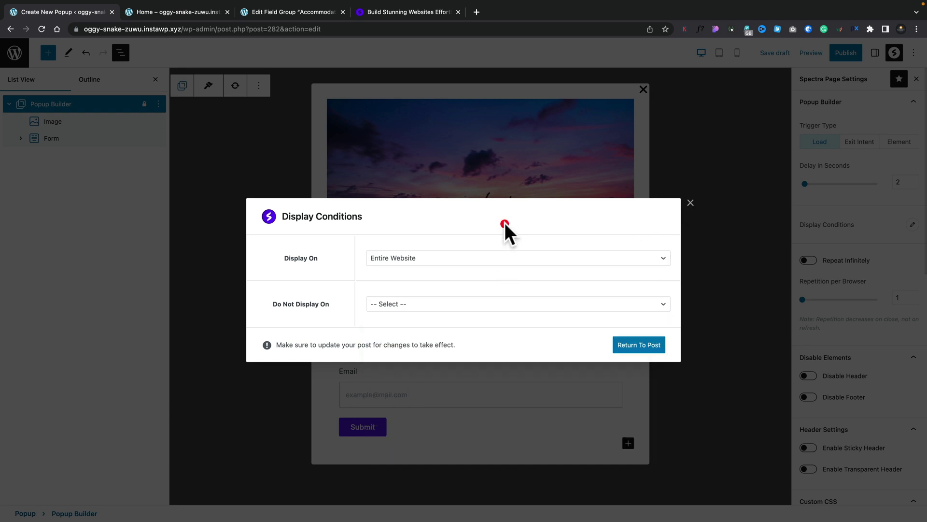
pyautogui.click(637, 345)
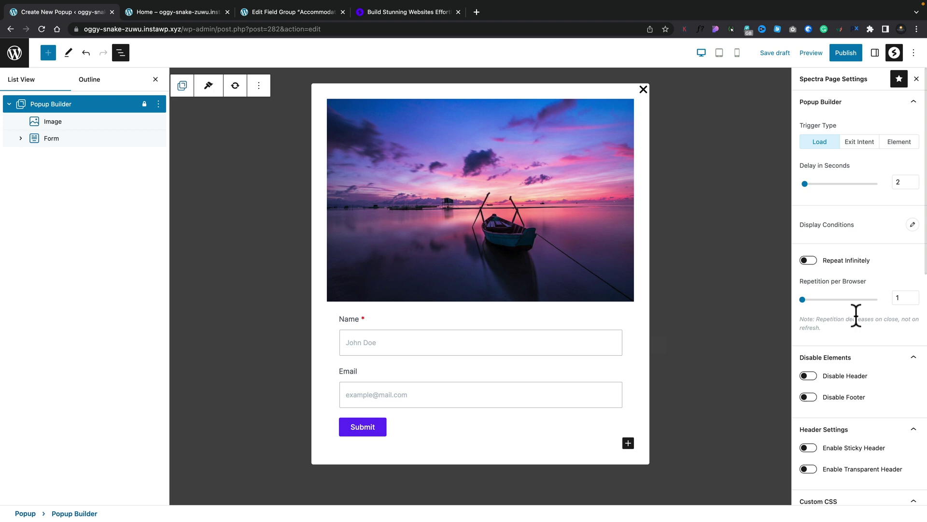
# Step: Turn on Repeat Infinitely and publish the popup
pyautogui.scroll(-2, 851, 292)
pyautogui.scroll(-3, 850, 291)
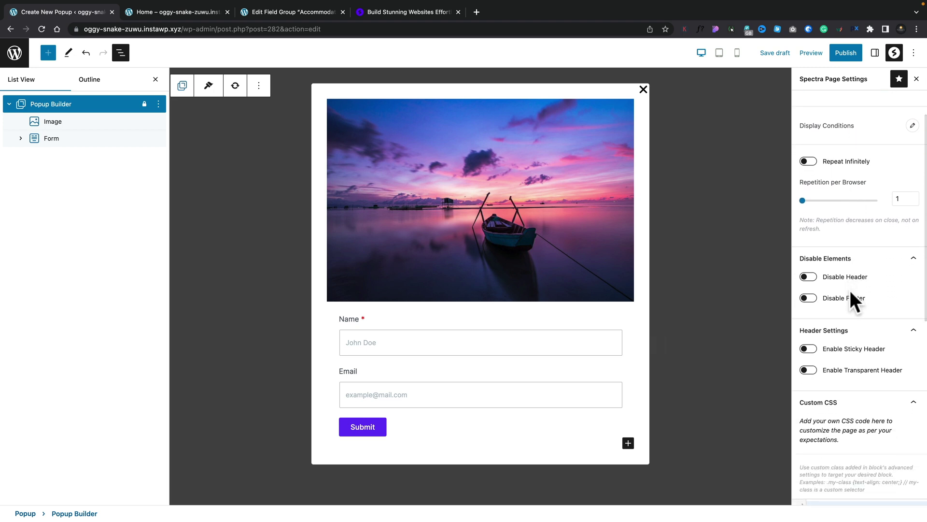
pyautogui.click(811, 162)
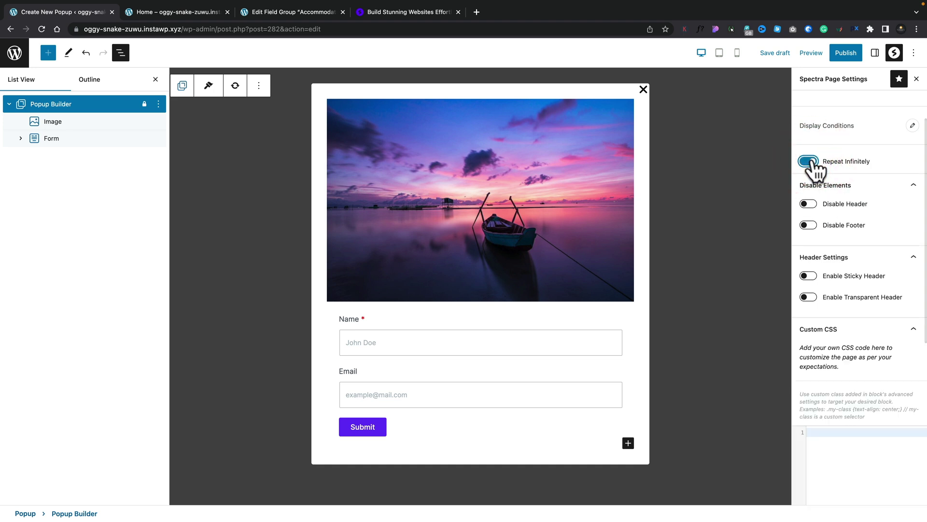
pyautogui.click(812, 162)
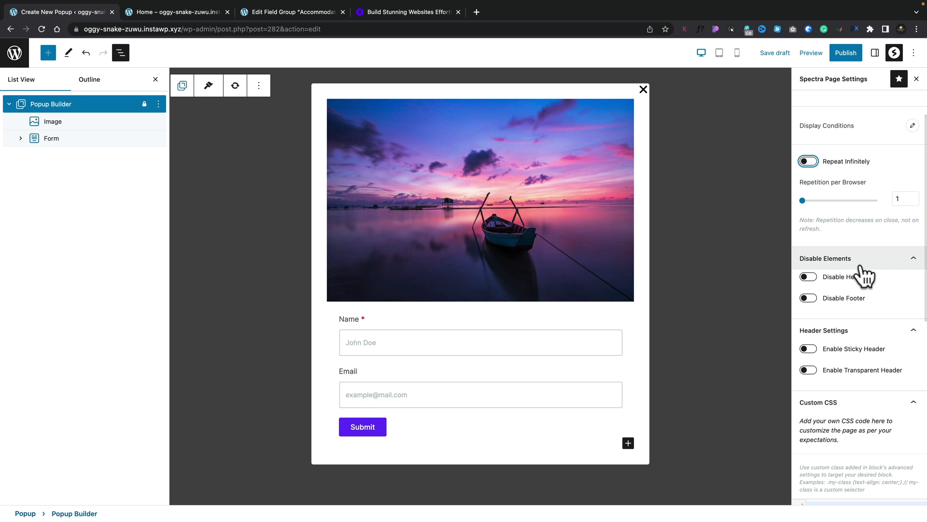
pyautogui.click(810, 162)
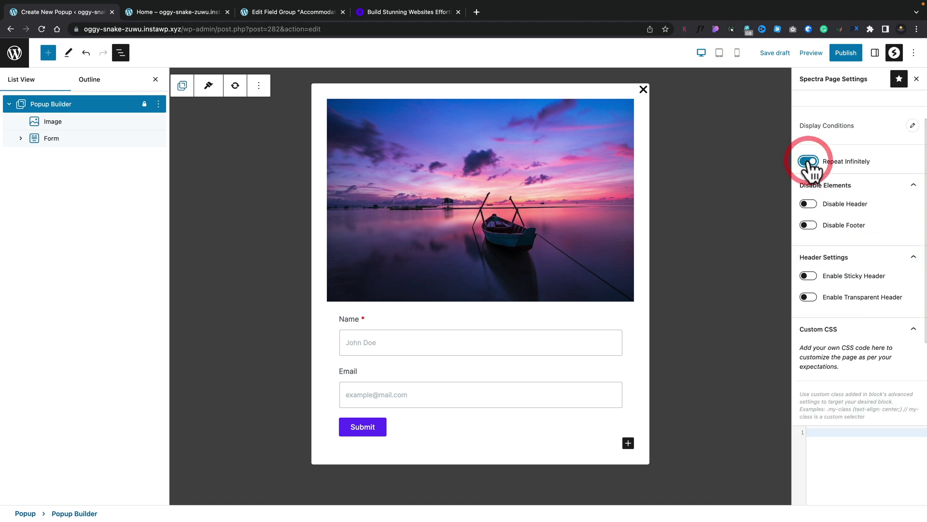
pyautogui.click(854, 51)
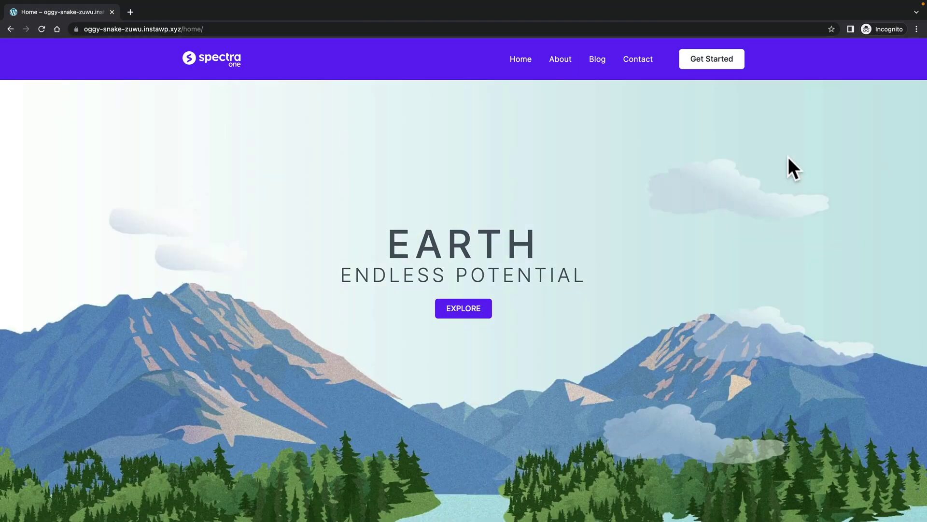
# Step: Scroll down the live home page in the incognito window
pyautogui.scroll(-3, 788, 157)
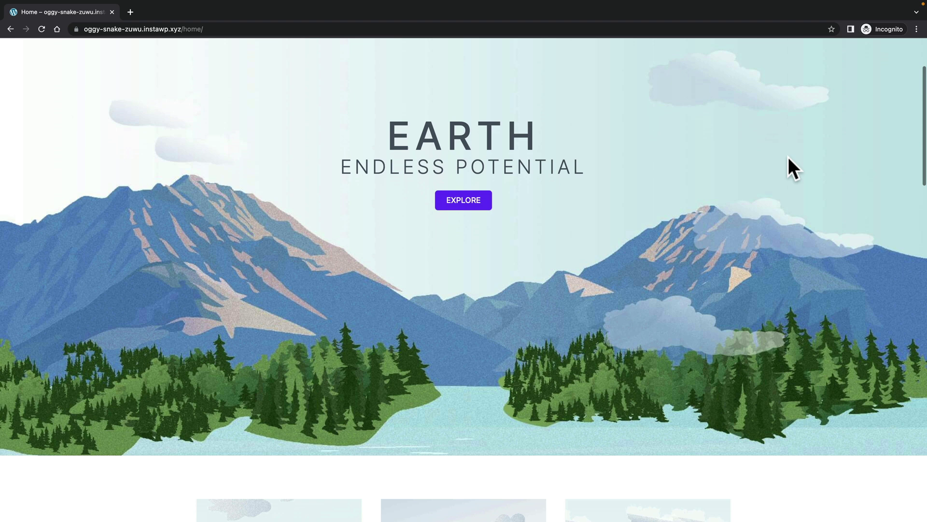